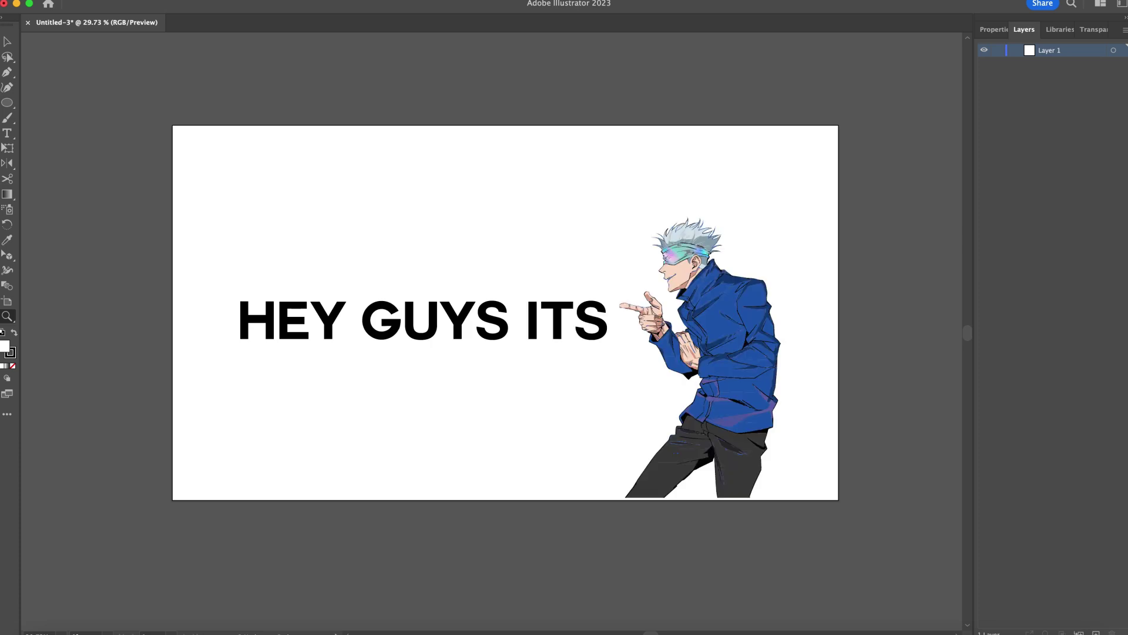
Switch to Google Chrome with the Seaggs profile and go to vecteezy.com
{"action": "left_click", "coordinate": [151, 628]}
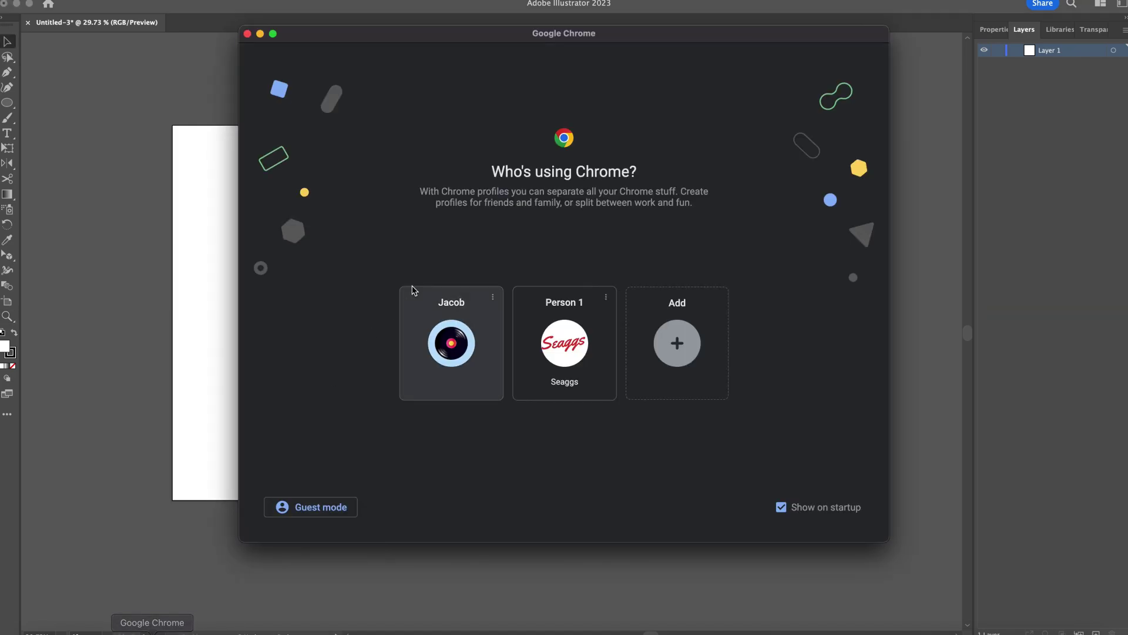
{"action": "left_click", "coordinate": [561, 388]}
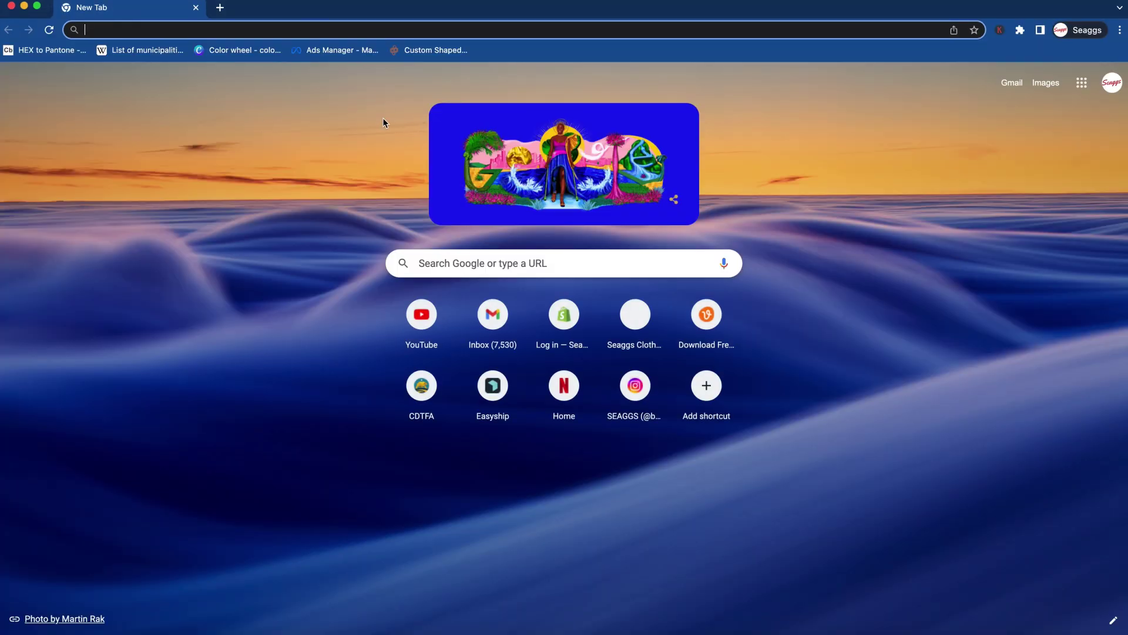
{"action": "type", "text": "vec"}
{"action": "key", "text": "Return"}
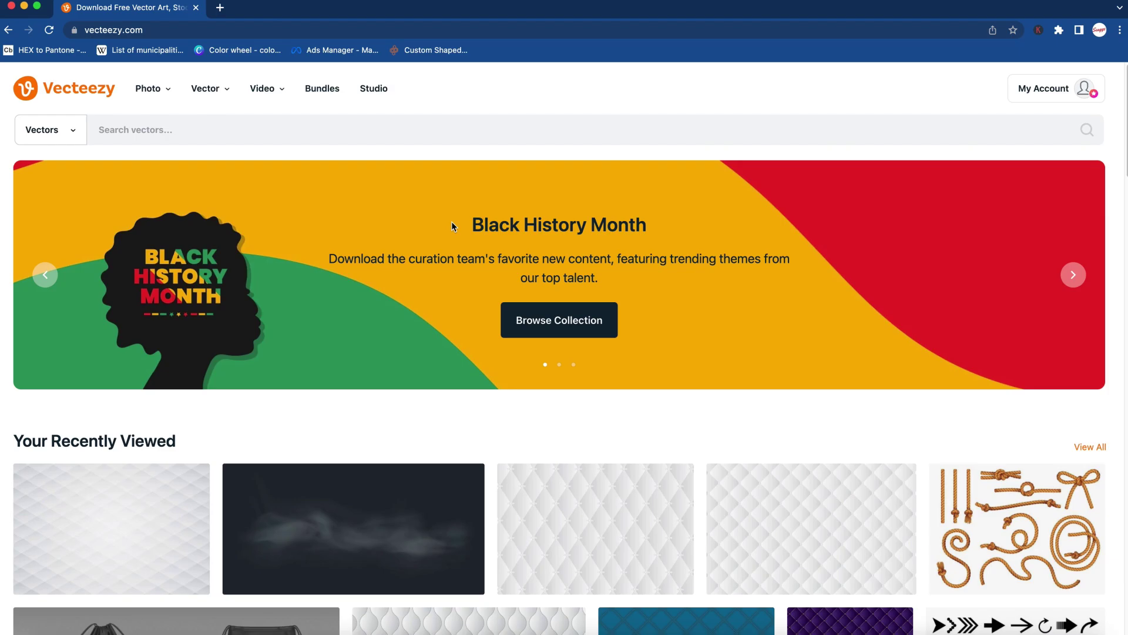
Search the Vecteezy vectors category for "fog"
{"action": "scroll", "coordinate": [453, 226], "scroll_direction": "down", "scroll_amount": 15}
{"action": "scroll", "coordinate": [453, 228], "scroll_direction": "down", "scroll_amount": 12}
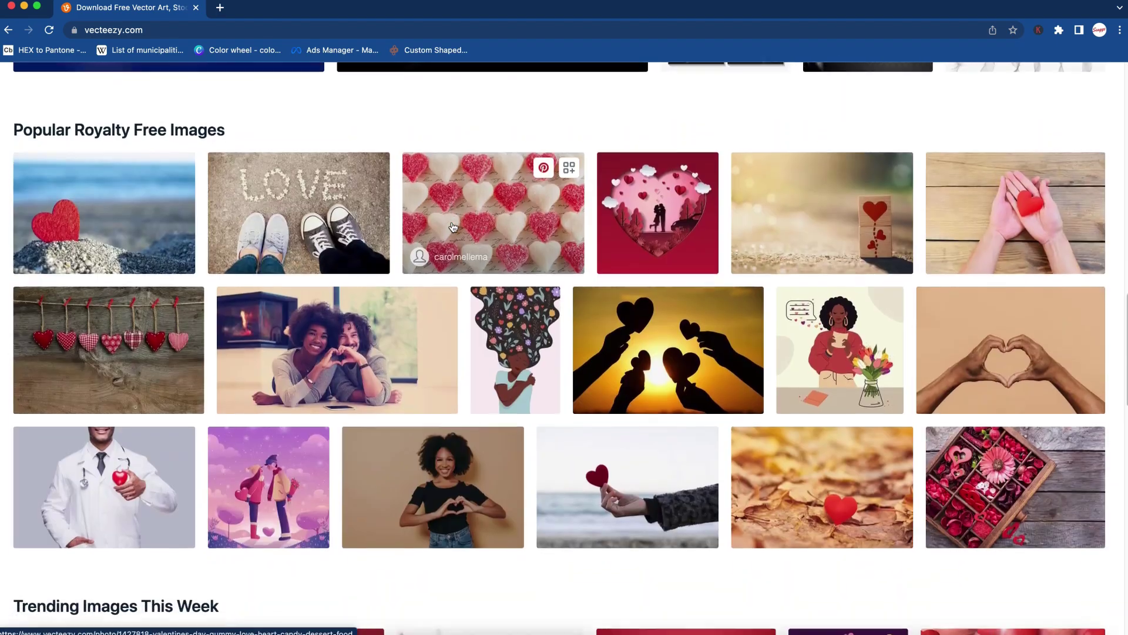
{"action": "scroll", "coordinate": [452, 228], "scroll_direction": "up", "scroll_amount": 20}
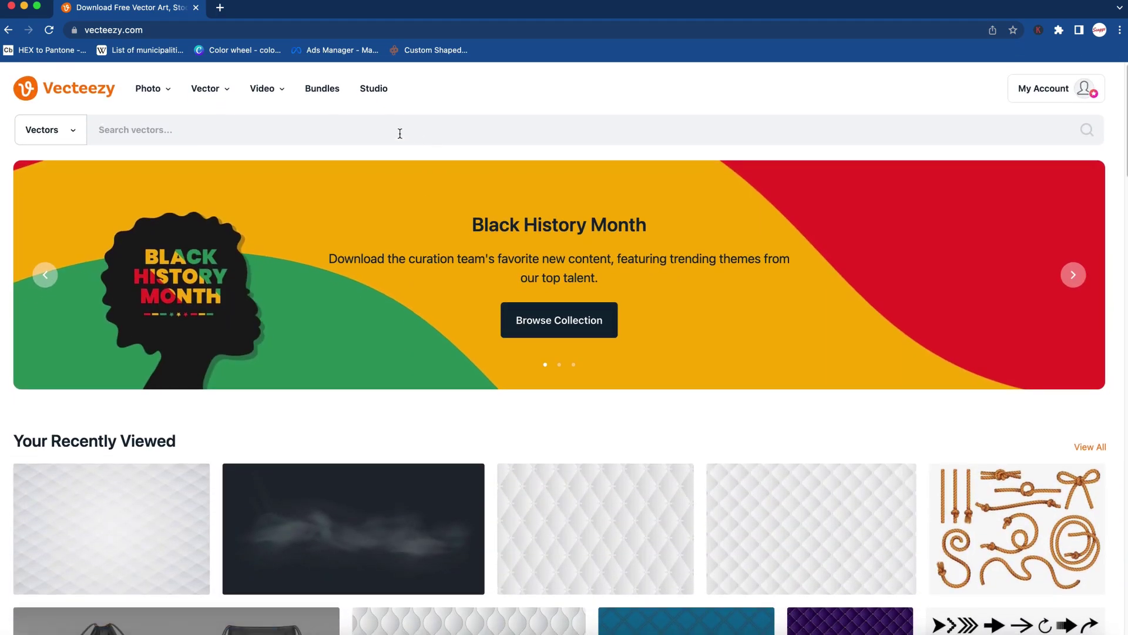
{"action": "left_click", "coordinate": [76, 129]}
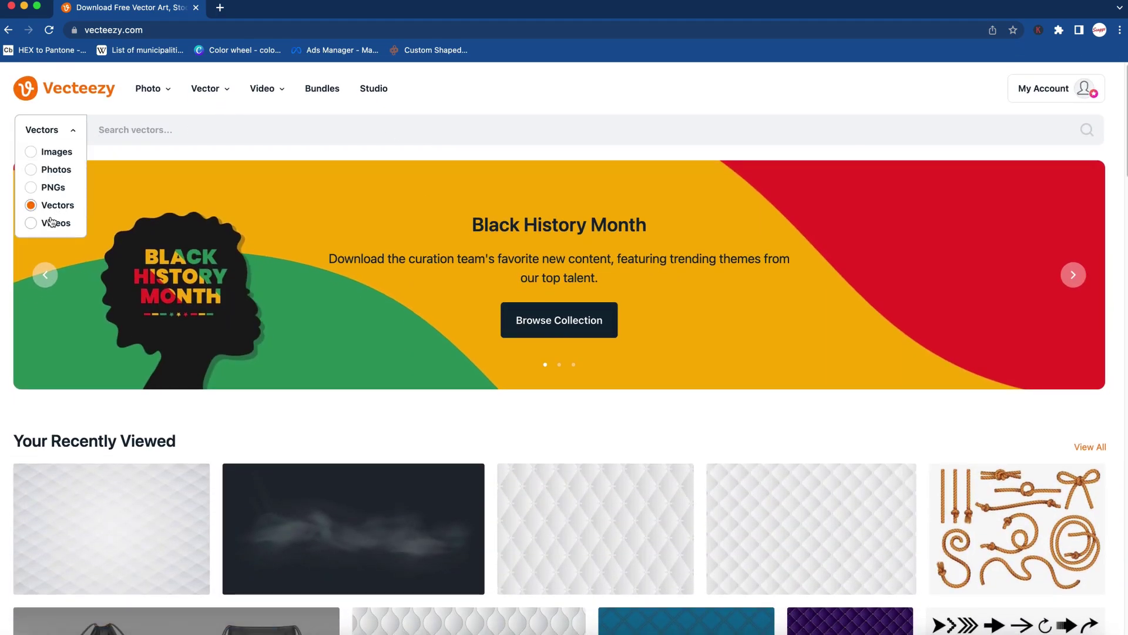
{"action": "left_click", "coordinate": [148, 123]}
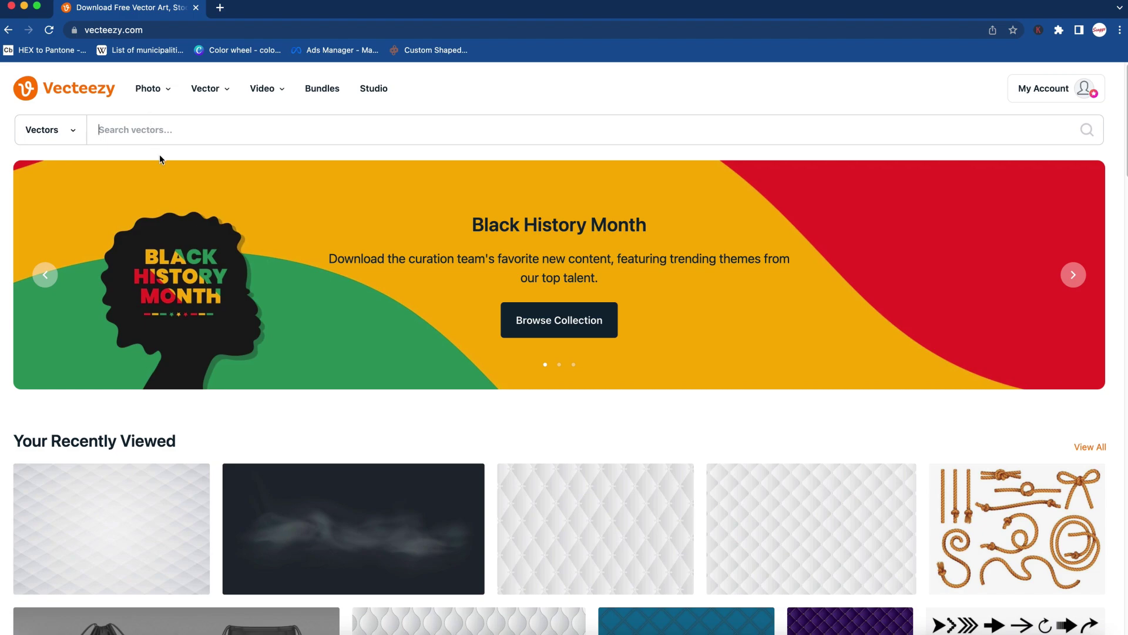
{"action": "mouse_move", "coordinate": [361, 532]}
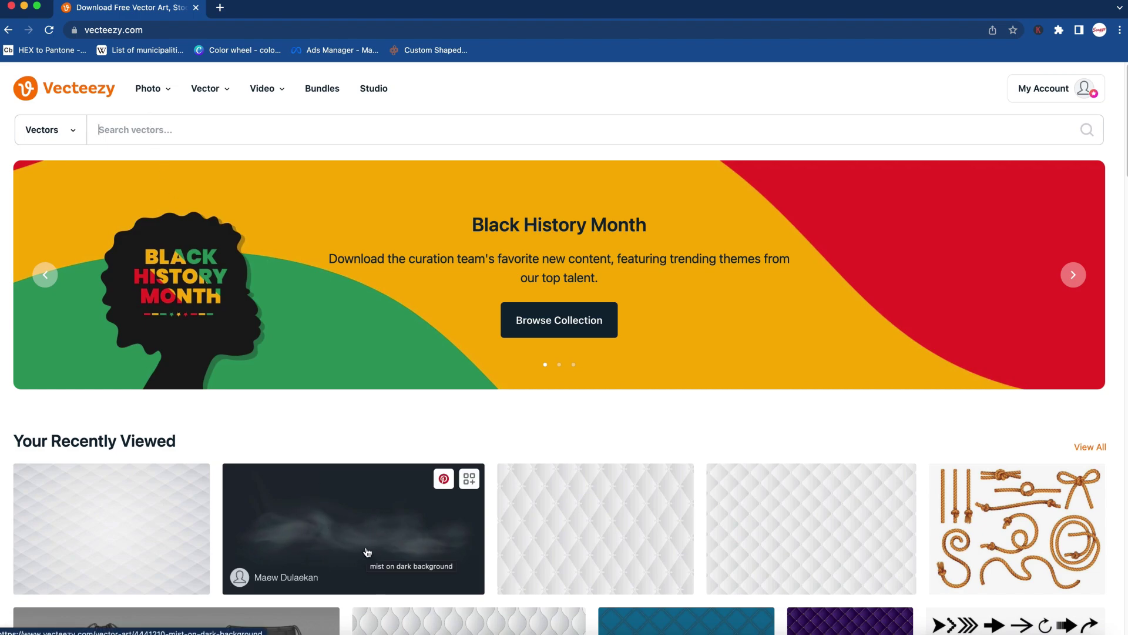
{"action": "type", "text": "fog"}
{"action": "key", "text": "Return"}
Find the "mist on dark background" vector in the fog results and download it
{"action": "scroll", "coordinate": [628, 352], "scroll_direction": "down", "scroll_amount": 12}
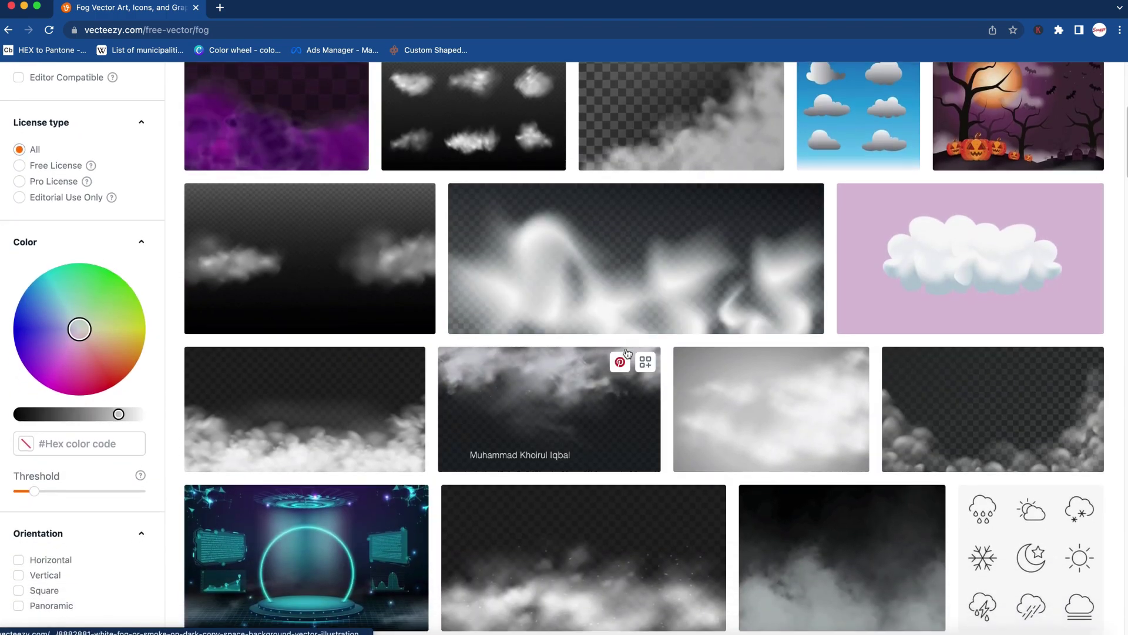
{"action": "scroll", "coordinate": [327, 347], "scroll_direction": "up", "scroll_amount": 12}
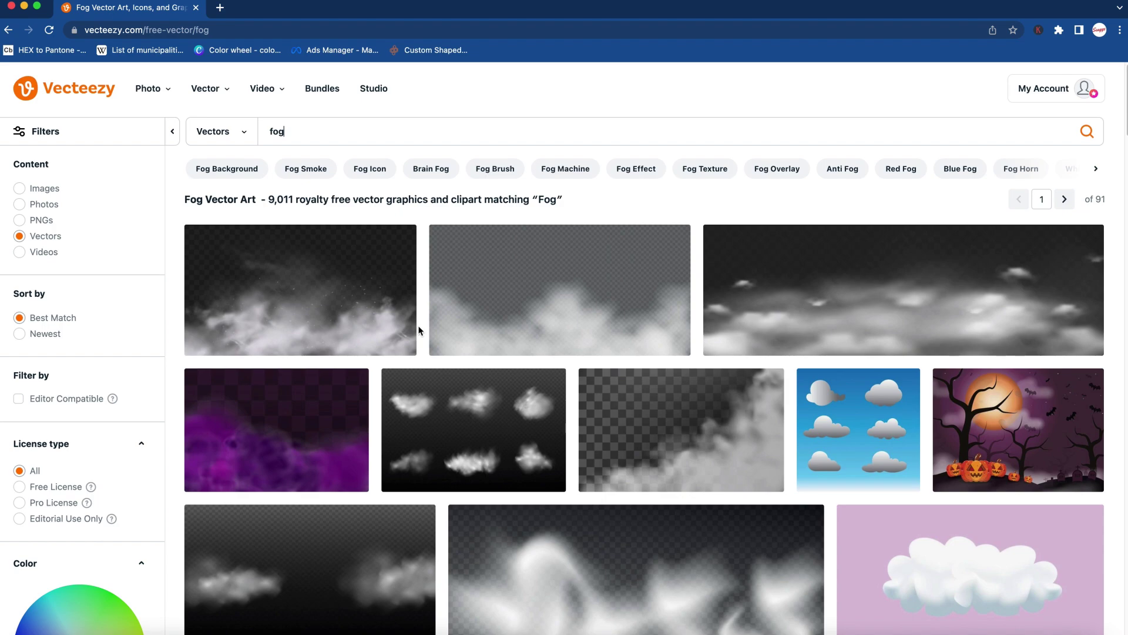
{"action": "scroll", "coordinate": [496, 239], "scroll_direction": "down", "scroll_amount": 10}
{"action": "scroll", "coordinate": [349, 587], "scroll_direction": "down", "scroll_amount": 3}
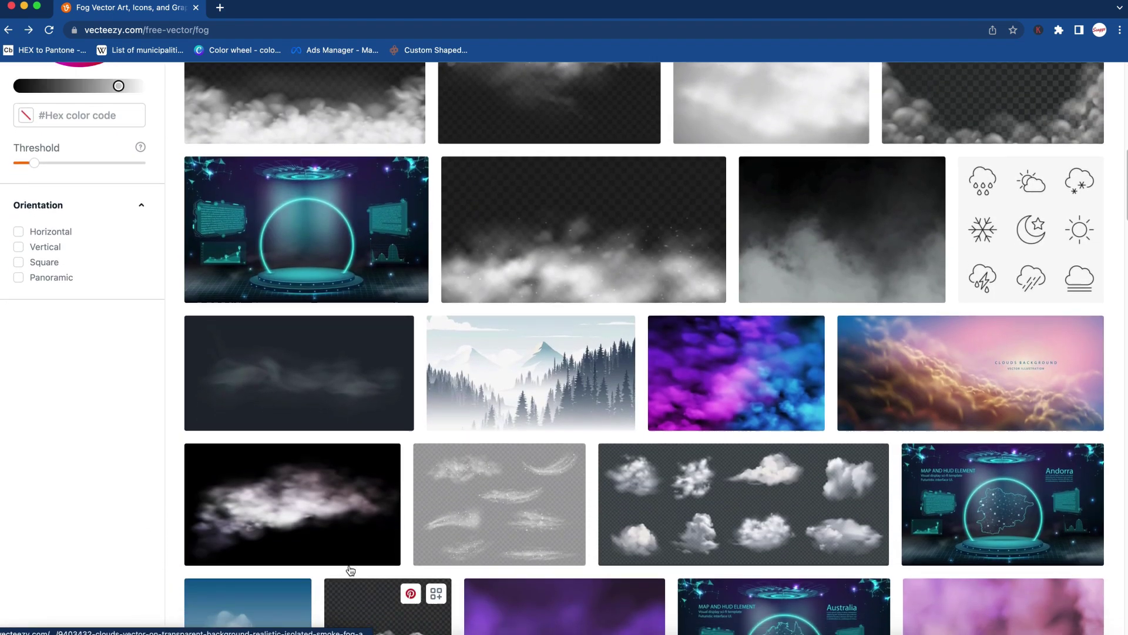
{"action": "left_click", "coordinate": [369, 386]}
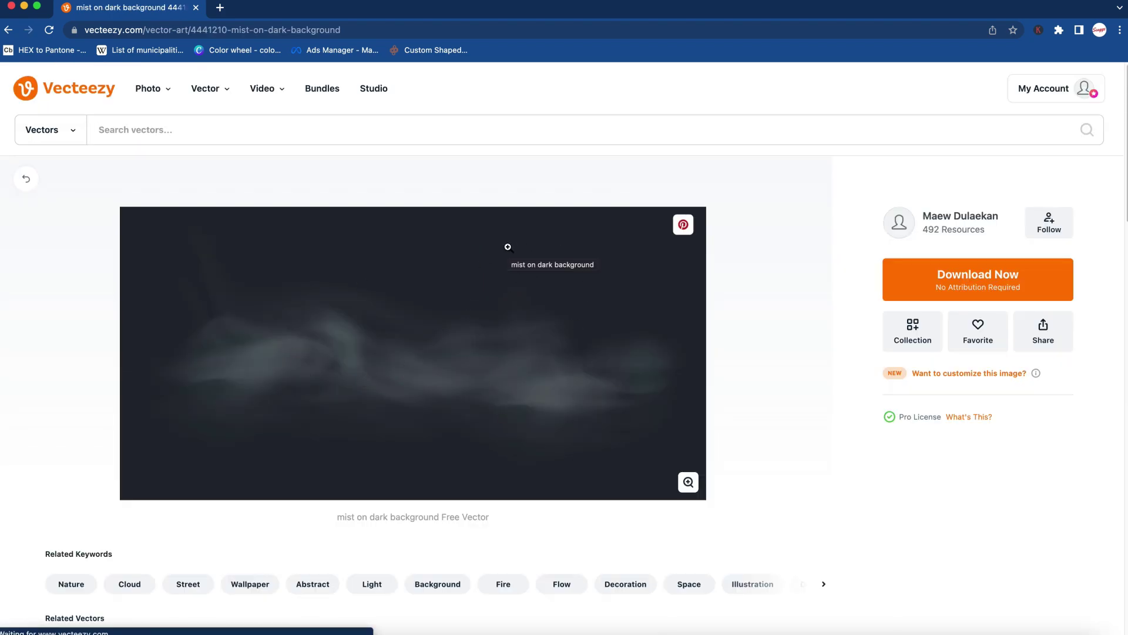
{"action": "left_click", "coordinate": [1005, 275]}
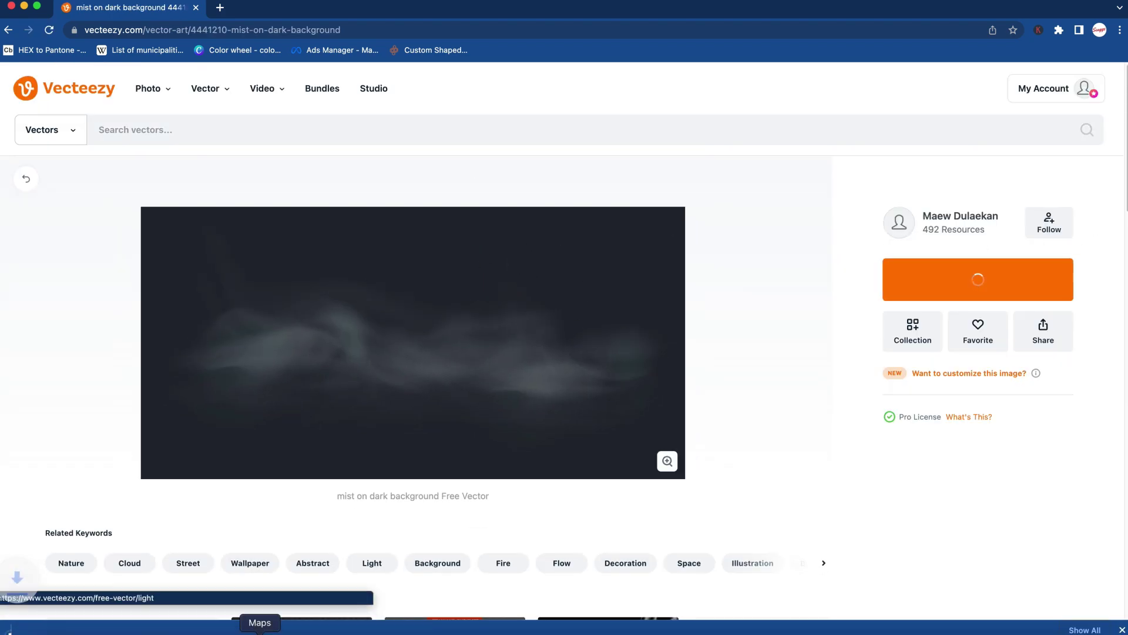
Open the EPS file from the downloaded mist-on-dark-background folder in Adobe Illustrator 2023, retaining 9-slice scaling for symbols
{"action": "left_click", "coordinate": [92, 626]}
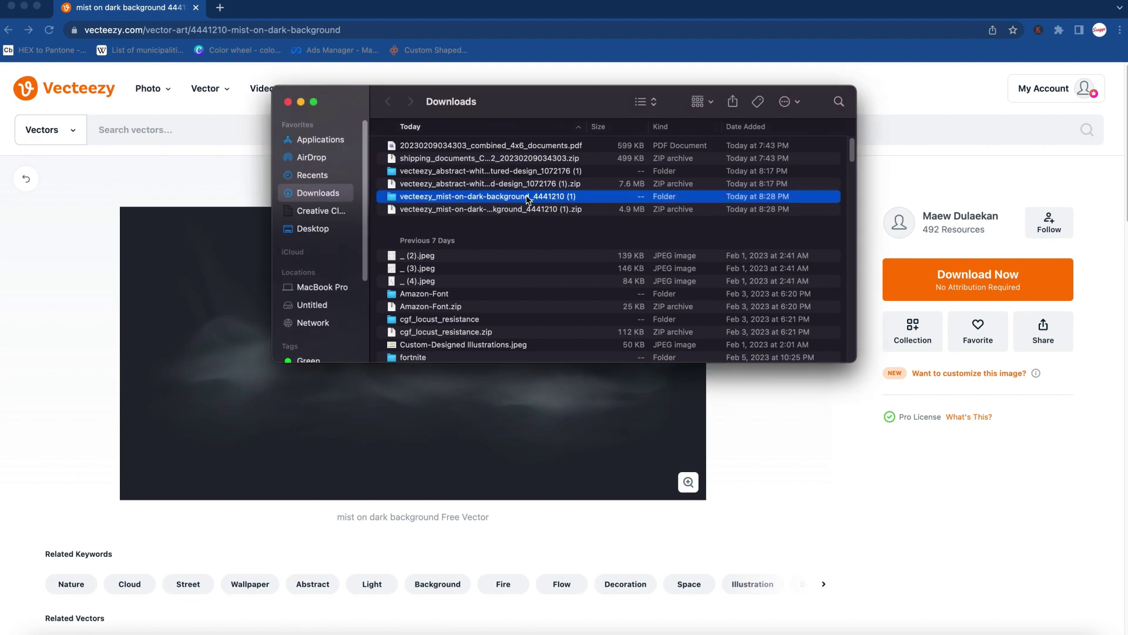
{"action": "double_click", "coordinate": [528, 198]}
{"action": "left_click", "coordinate": [556, 148]}
{"action": "right_click", "coordinate": [539, 148]}
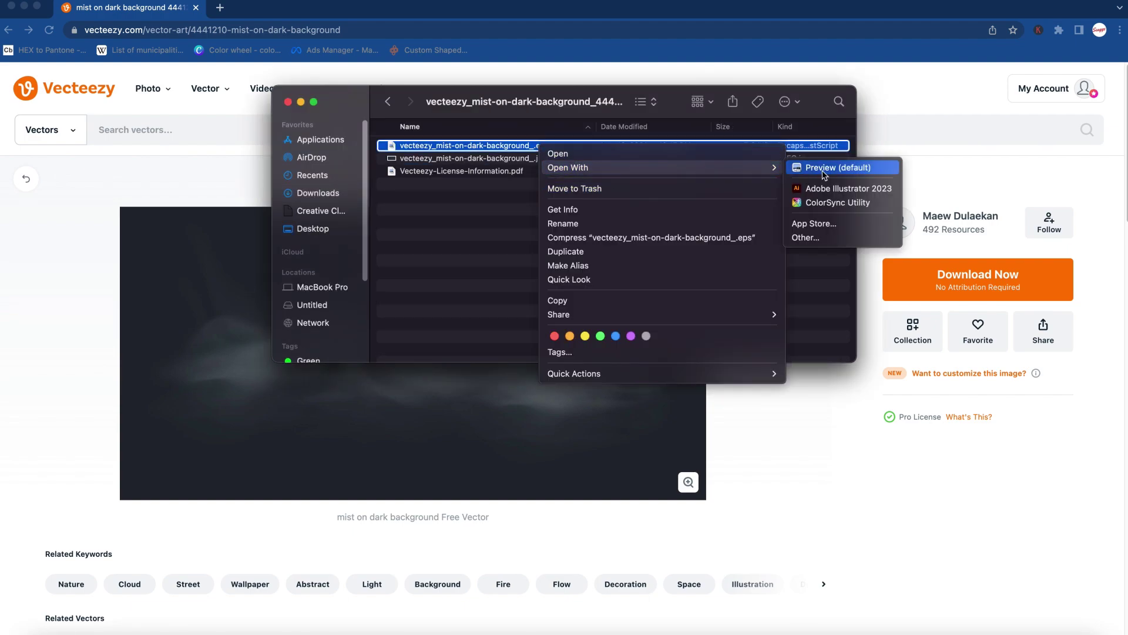
{"action": "left_click", "coordinate": [840, 189]}
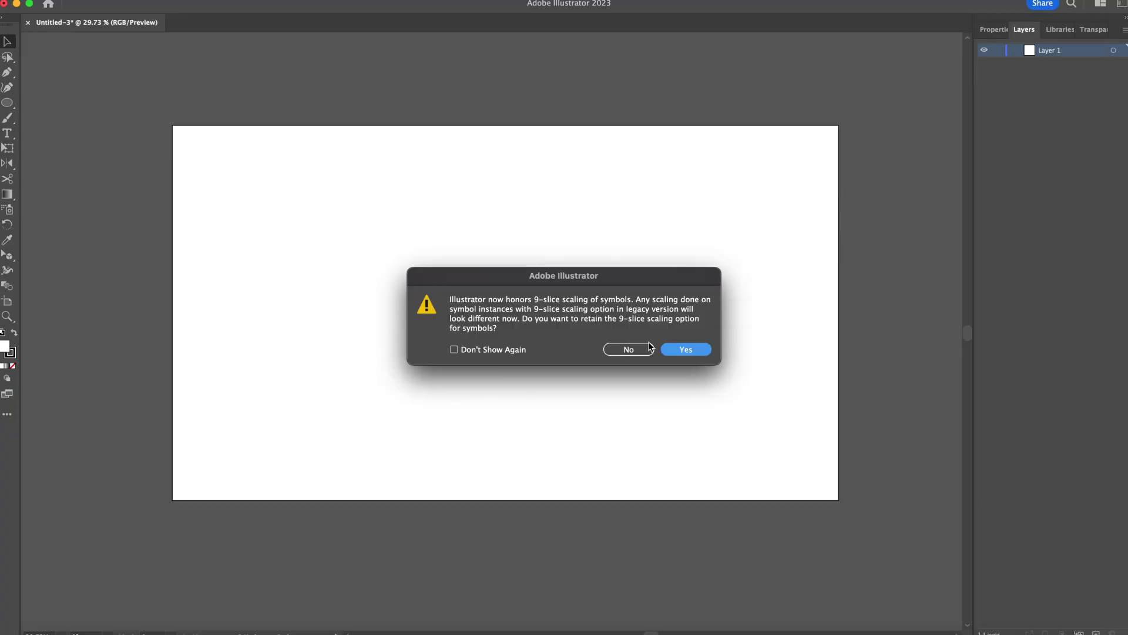
{"action": "left_click", "coordinate": [675, 348]}
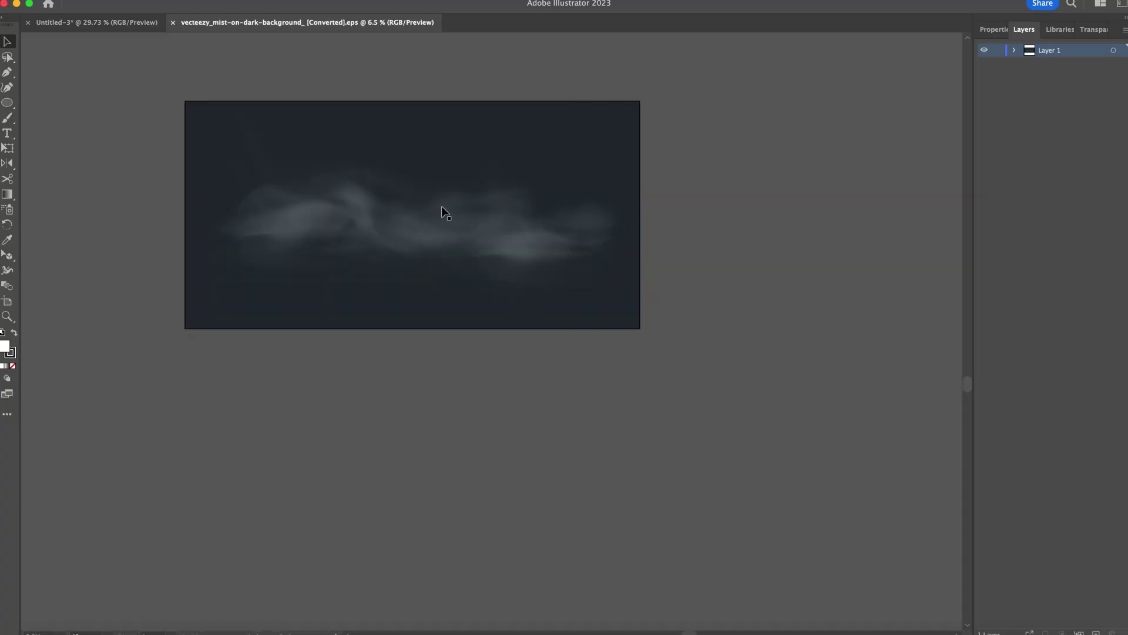
Move the mist artwork downward so it sits partly off the artboard, and deselect it
{"action": "left_click", "coordinate": [439, 206]}
{"action": "mouse_move", "coordinate": [421, 169]}
{"action": "left_mouse_down"}
{"action": "mouse_move", "coordinate": [493, 239]}
{"action": "mouse_move", "coordinate": [417, 185]}
{"action": "left_mouse_up"}
{"action": "right_click", "coordinate": [417, 186]}
{"action": "left_click", "coordinate": [341, 319]}
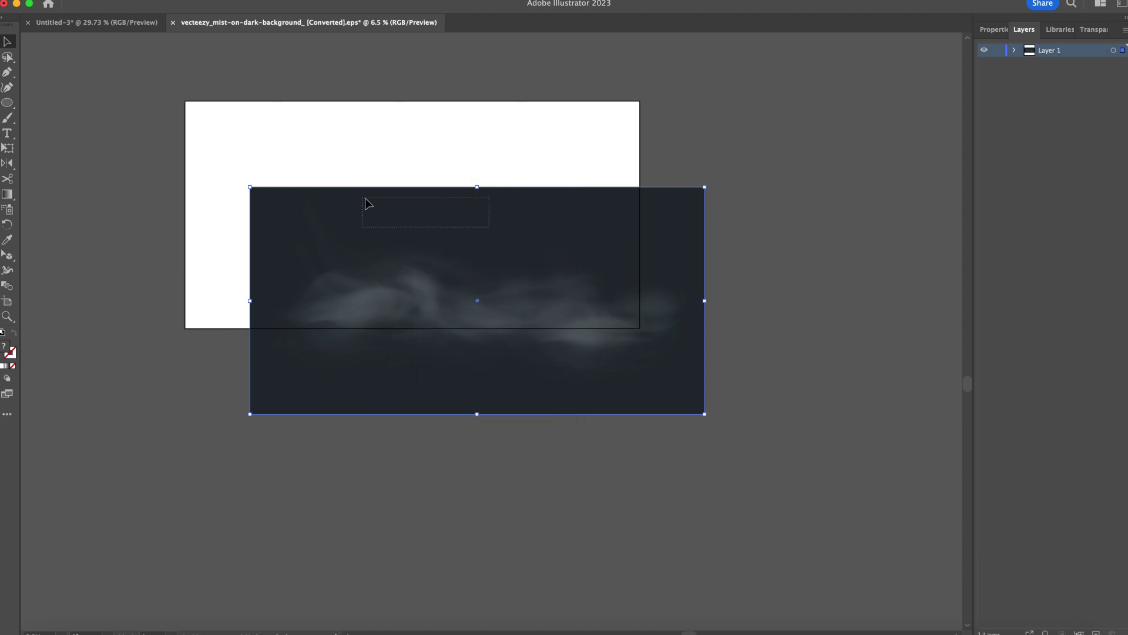
{"action": "left_click", "coordinate": [403, 168]}
{"action": "left_click_drag", "start_coordinate": [467, 240], "coordinate": [437, 327]}
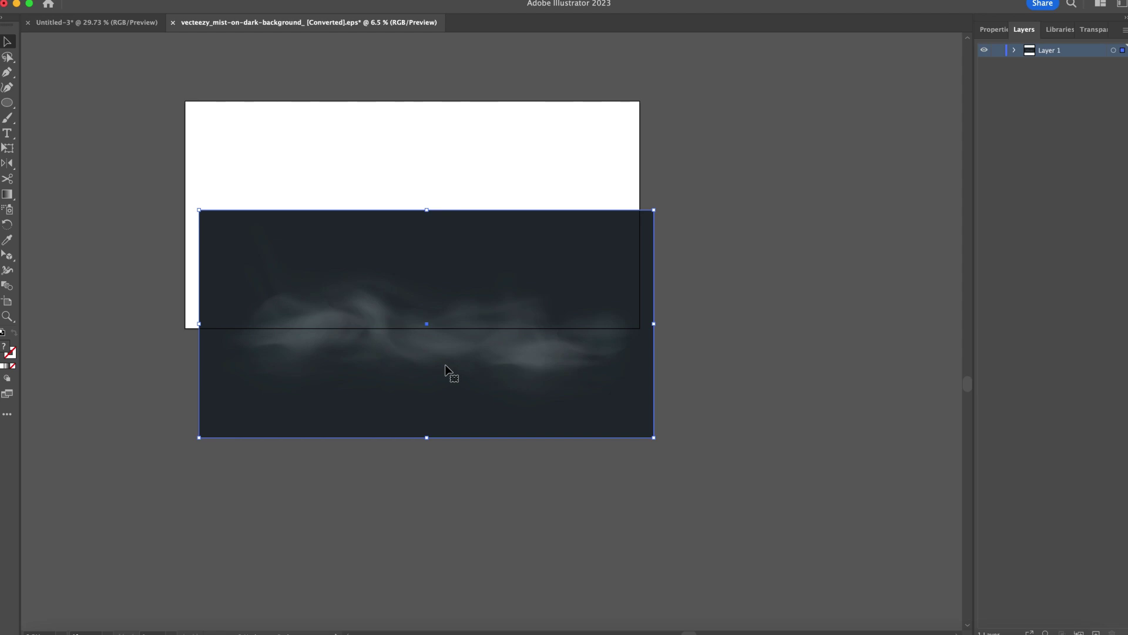
{"action": "left_click_drag", "start_coordinate": [444, 253], "coordinate": [528, 249]}
{"action": "left_click", "coordinate": [794, 228]}
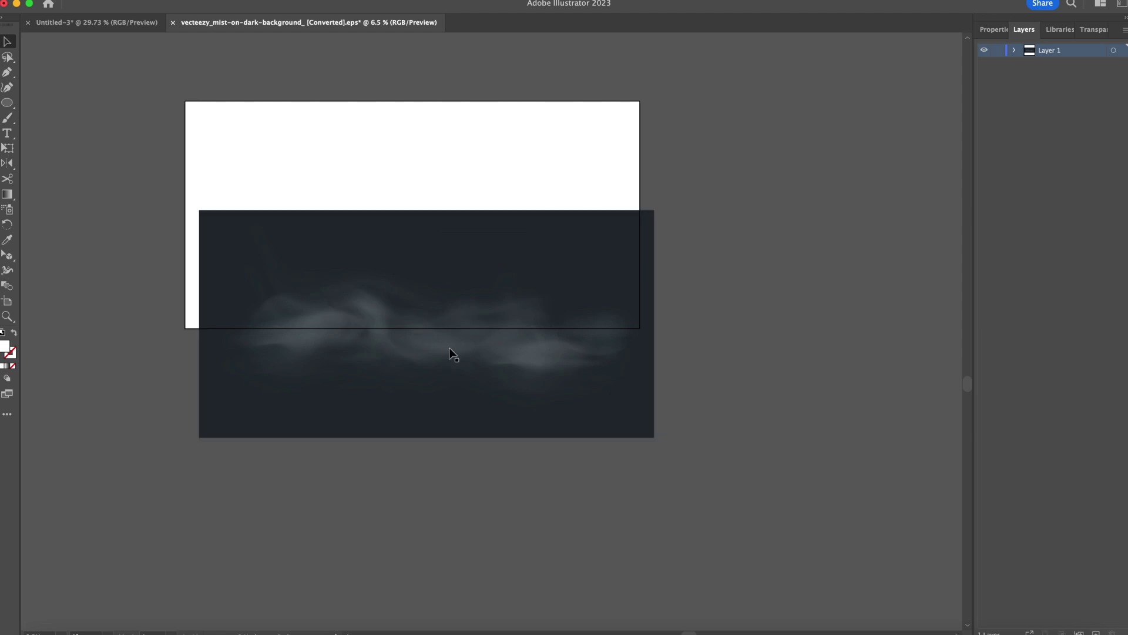
Release the mist artwork's clipping mask and delete the dark background rectangle
{"action": "left_click", "coordinate": [481, 401]}
{"action": "right_click", "coordinate": [481, 404]}
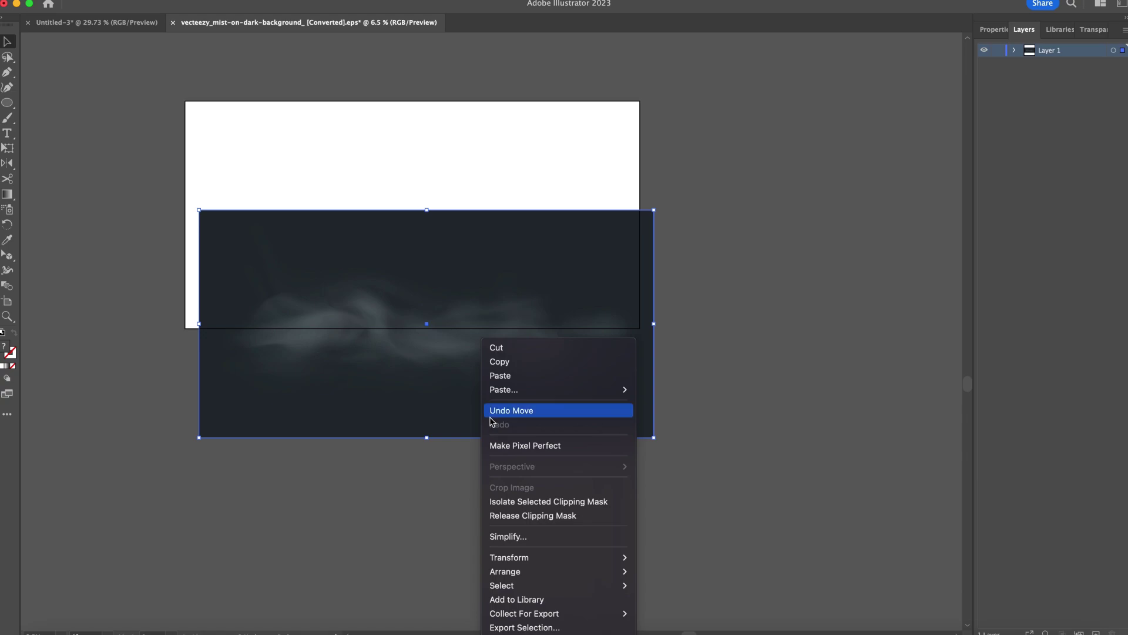
{"action": "left_click", "coordinate": [562, 515]}
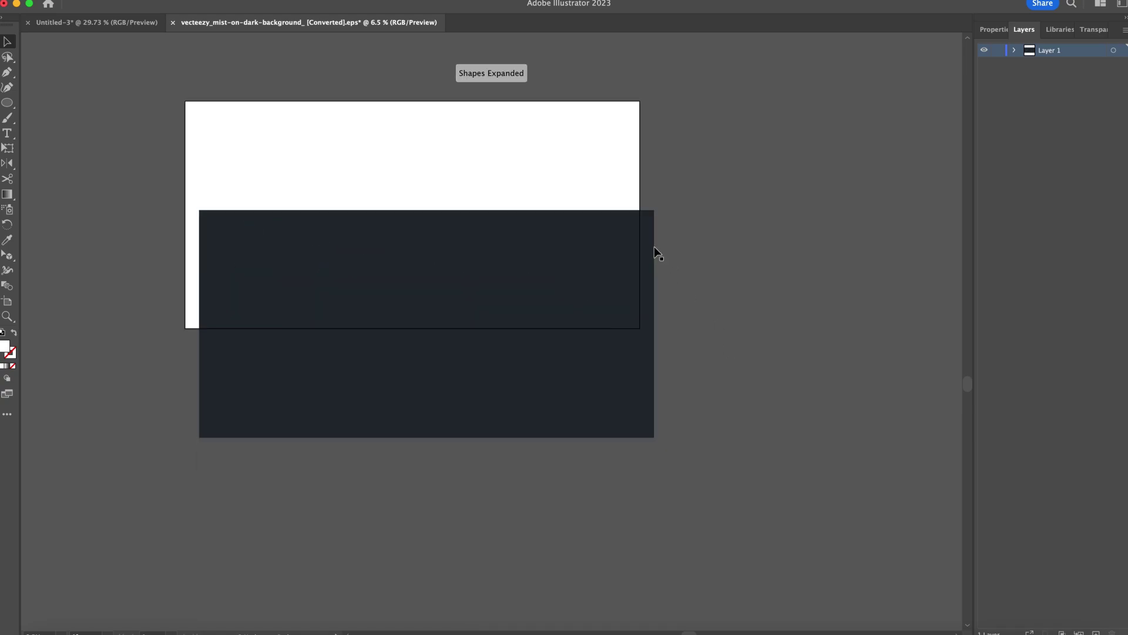
{"action": "key", "text": "Delete"}
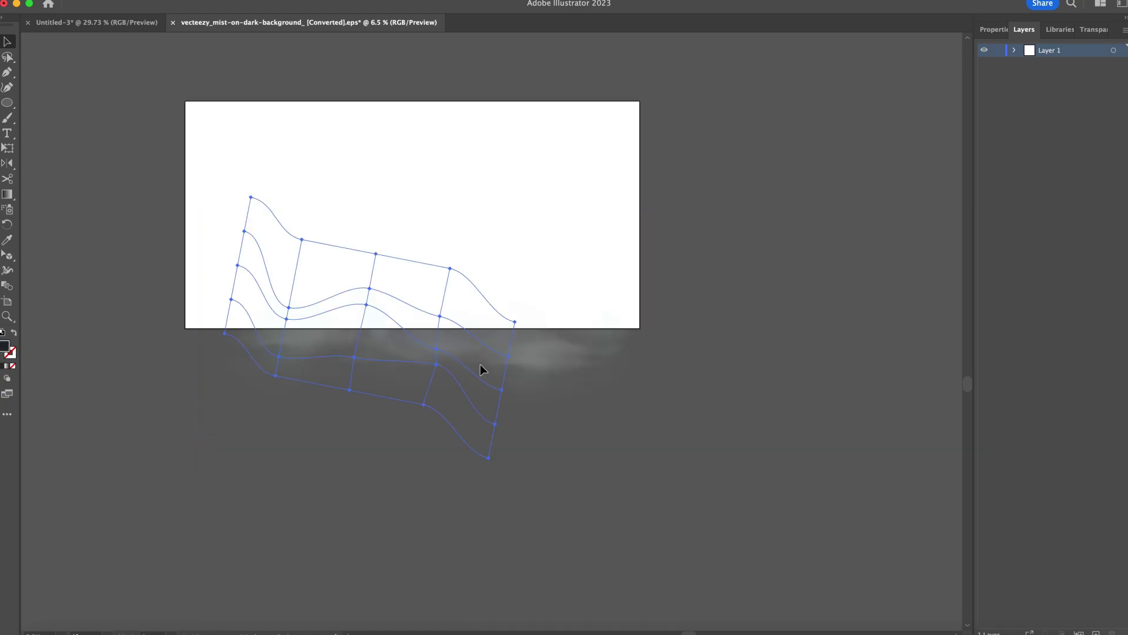
Move the mist shapes off the artboard and separate the main smoke group from the faint leftover pieces
{"action": "left_click", "coordinate": [485, 467]}
{"action": "left_click", "coordinate": [612, 460]}
{"action": "left_click_drag", "start_coordinate": [419, 445], "coordinate": [384, 473]}
{"action": "left_click_drag", "start_coordinate": [499, 376], "coordinate": [625, 554]}
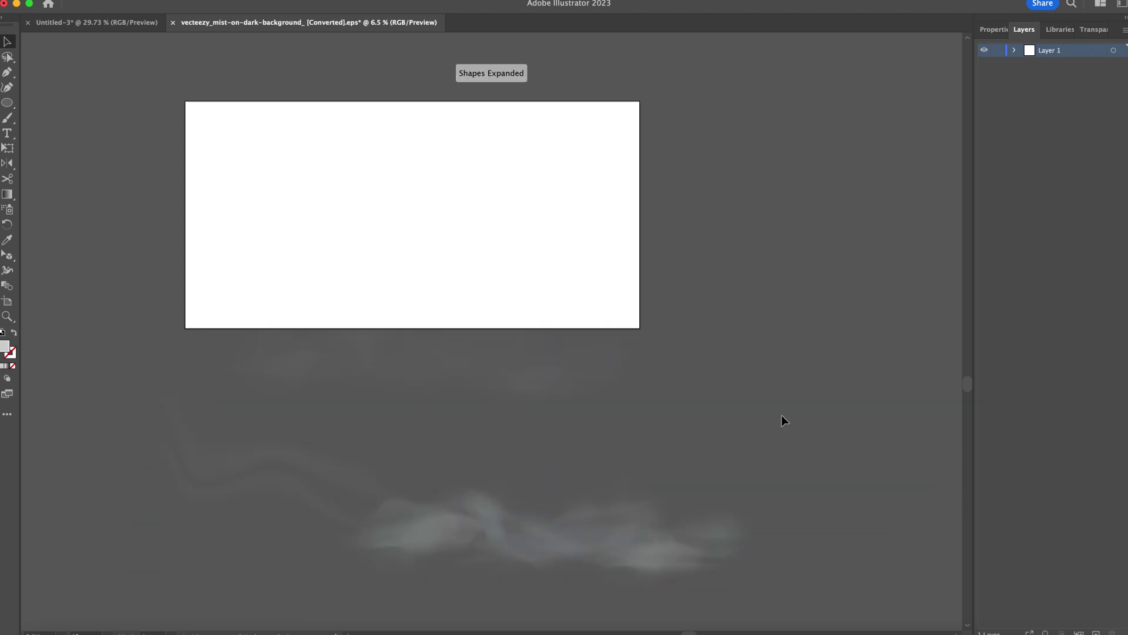
{"action": "left_click_drag", "start_coordinate": [597, 517], "coordinate": [684, 373]}
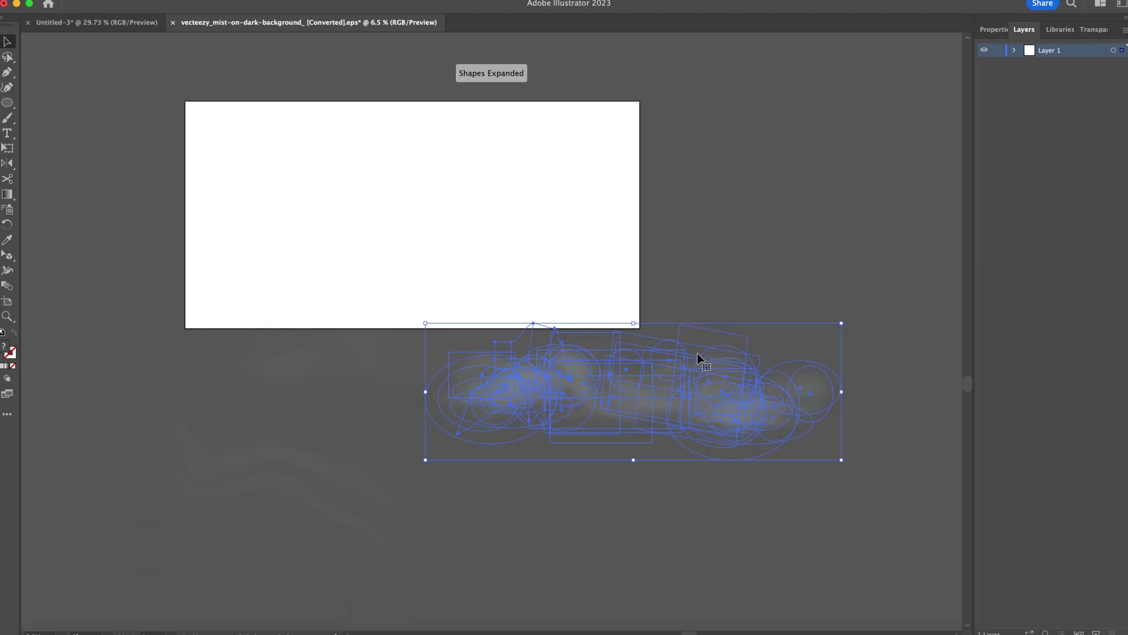
{"action": "left_click_drag", "start_coordinate": [625, 425], "coordinate": [577, 459]}
Bring the main smoke group into the Untitled-3 document and place it over the artboard
{"action": "scroll", "coordinate": [714, 414], "scroll_direction": "right", "scroll_amount": 3}
{"action": "key", "text": "z"}
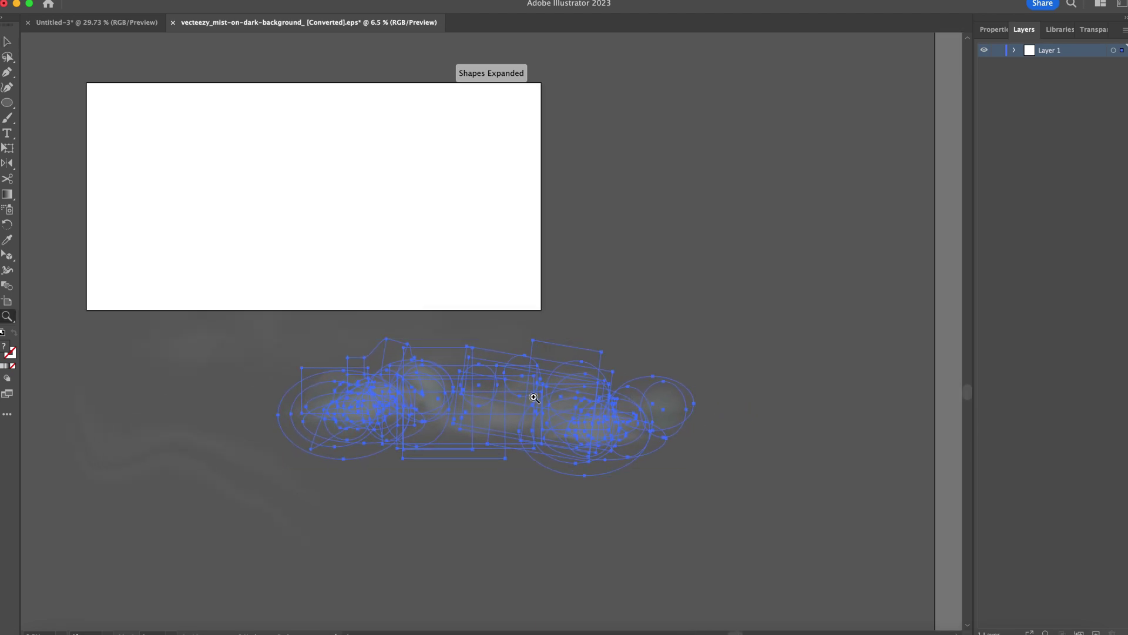
{"action": "left_click_drag", "start_coordinate": [533, 397], "coordinate": [732, 396]}
{"action": "left_click", "coordinate": [730, 395]}
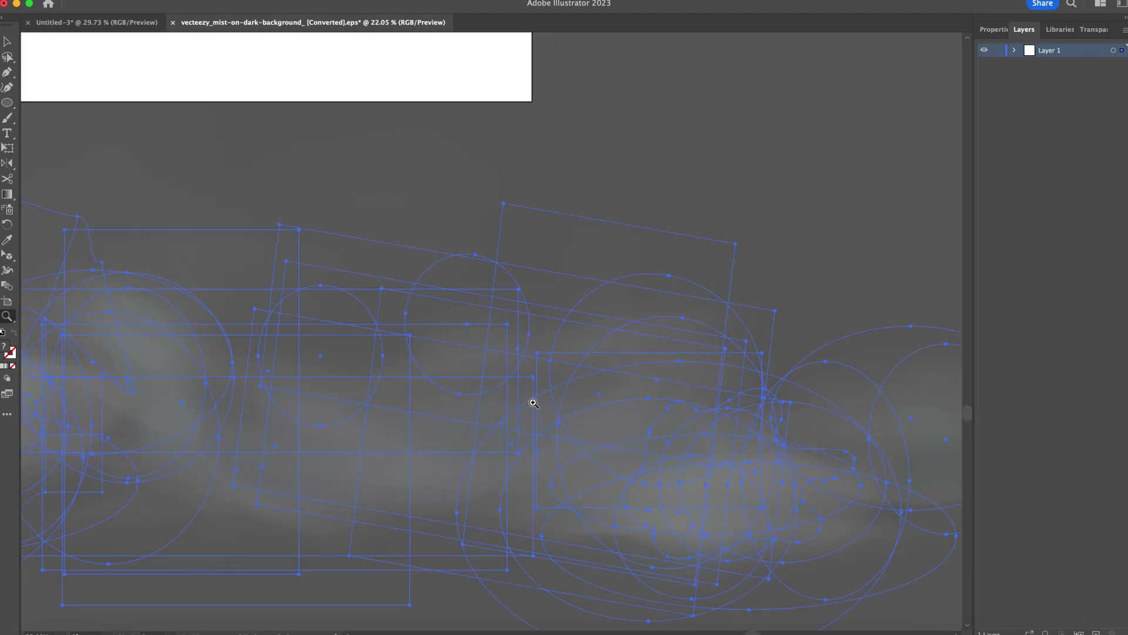
{"action": "left_click_drag", "start_coordinate": [525, 404], "coordinate": [360, 417]}
{"action": "left_click", "coordinate": [355, 423], "text": "super"}
{"action": "key", "text": "v"}
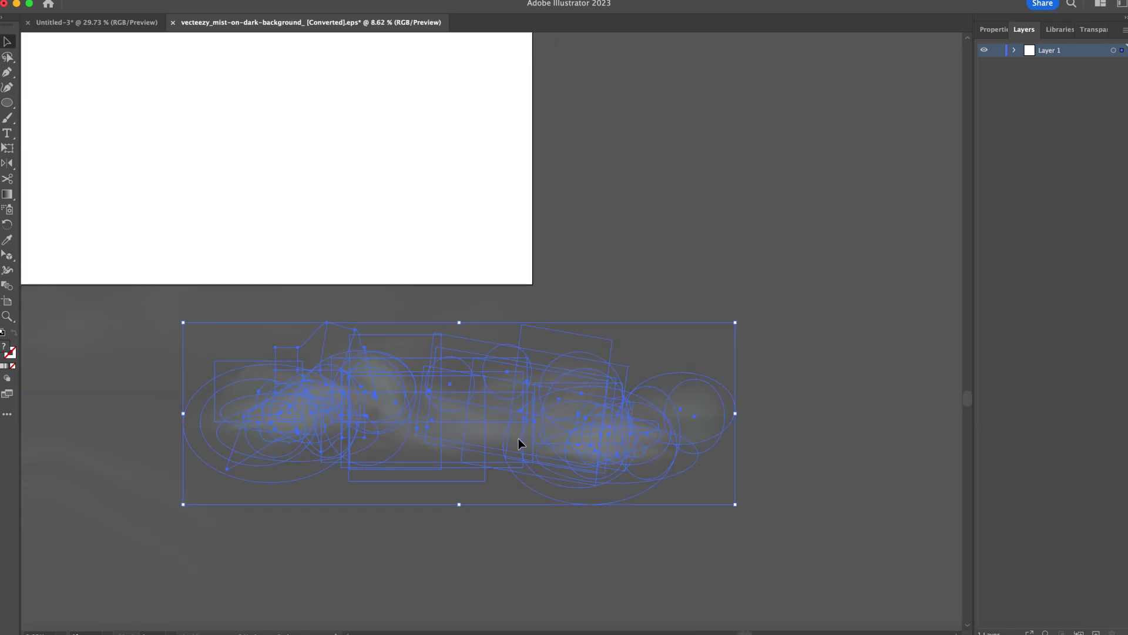
{"action": "left_click_drag", "start_coordinate": [518, 438], "coordinate": [140, 26]}
{"action": "left_click_drag", "start_coordinate": [442, 326], "coordinate": [449, 315]}
{"action": "key", "text": "z"}
{"action": "left_click", "coordinate": [366, 287], "text": "alt"}
{"action": "key", "text": "v"}
{"action": "scroll", "coordinate": [489, 251], "scroll_direction": "up", "scroll_amount": 2}
{"action": "scroll", "coordinate": [488, 251], "scroll_direction": "left", "scroll_amount": 1}
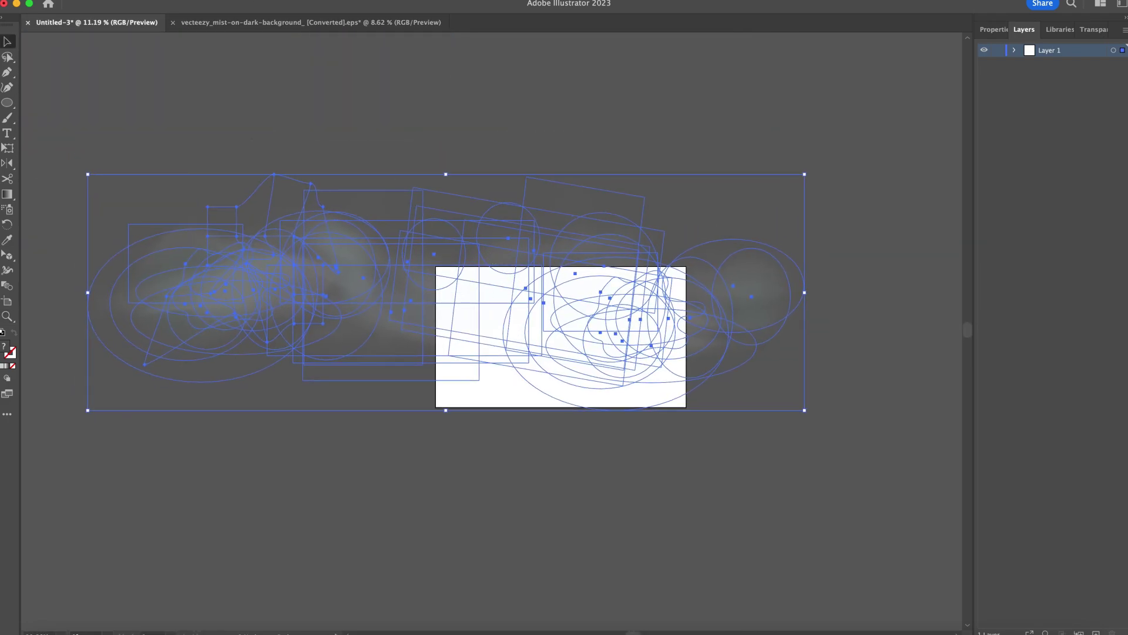
Open the recent file Seaggs Vector Mockup Pack UPDATED V2 .ai and bring its front-and-back pullover hoodie mockup into Untitled-3
{"action": "left_click", "coordinate": [88, 2]}
{"action": "mouse_move", "coordinate": [123, 43]}
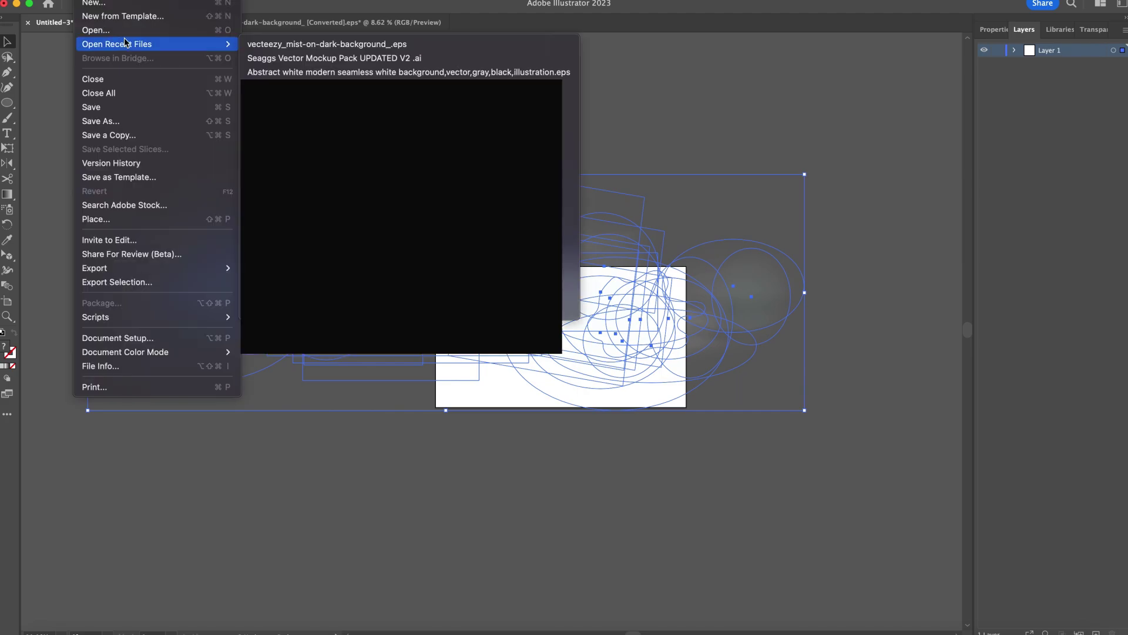
{"action": "left_click", "coordinate": [343, 61]}
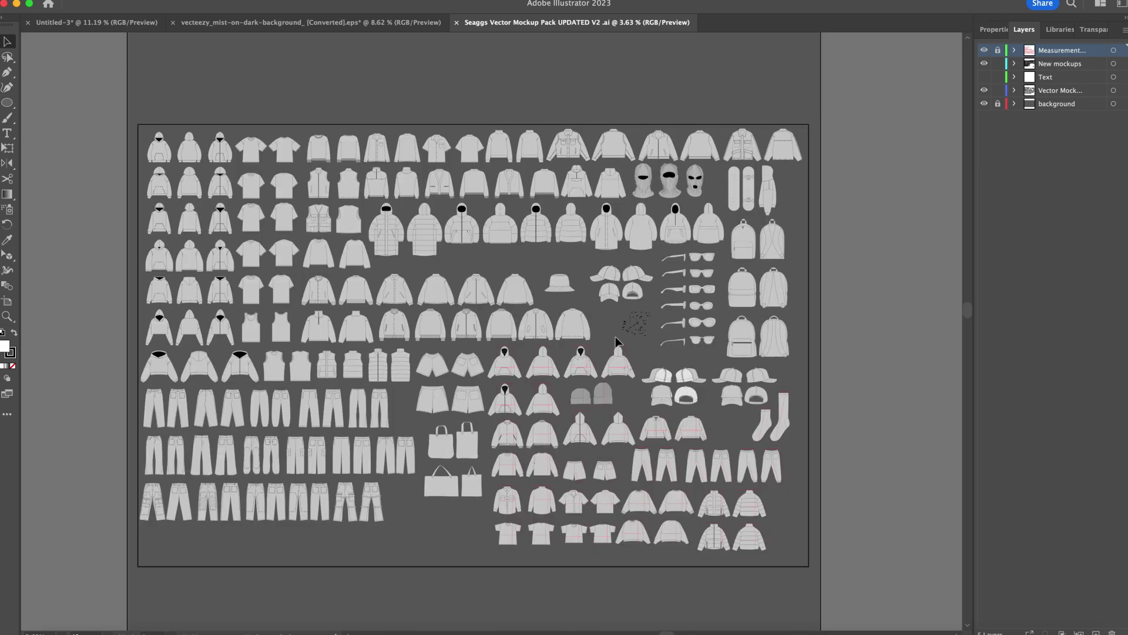
{"action": "left_click", "coordinate": [505, 369]}
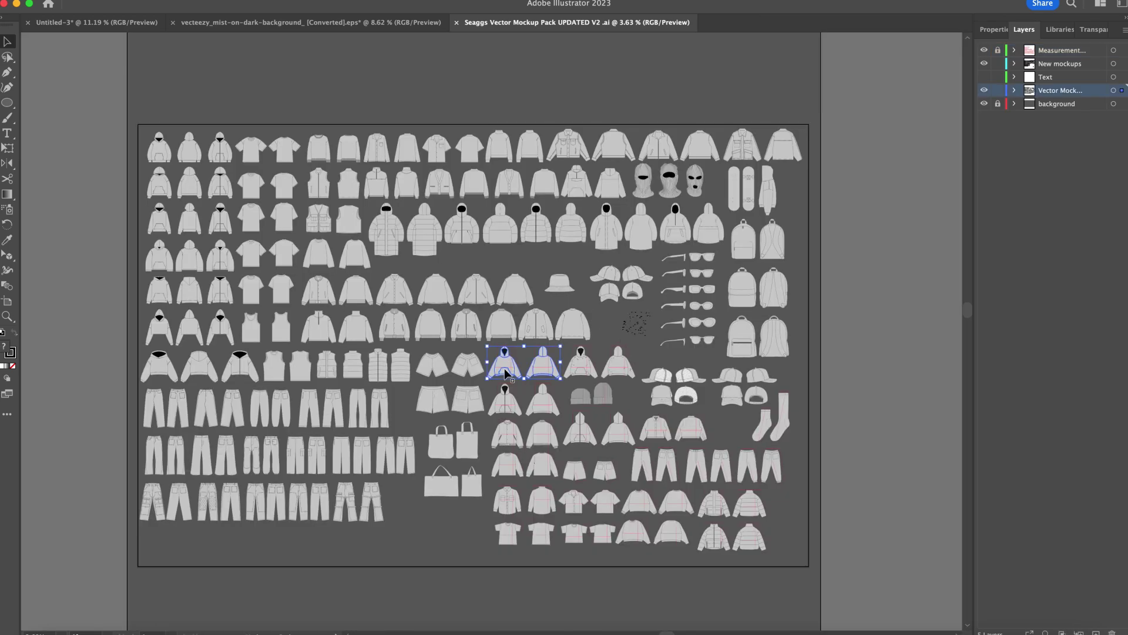
{"action": "left_click_drag", "start_coordinate": [505, 370], "coordinate": [451, 395]}
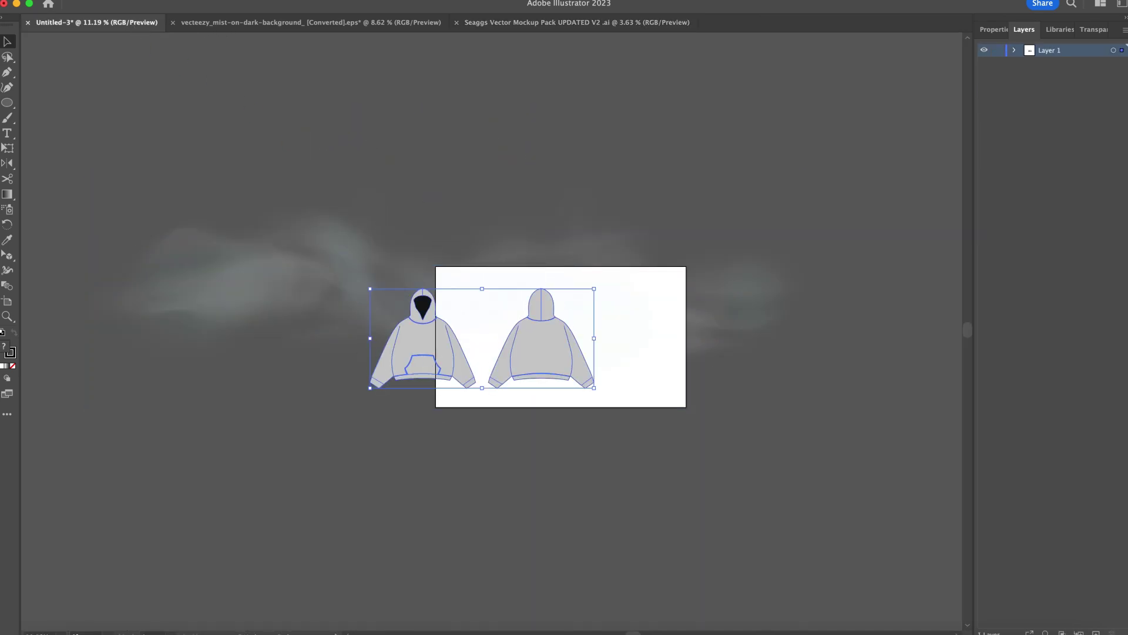
{"action": "double_click", "coordinate": [4, 346]}
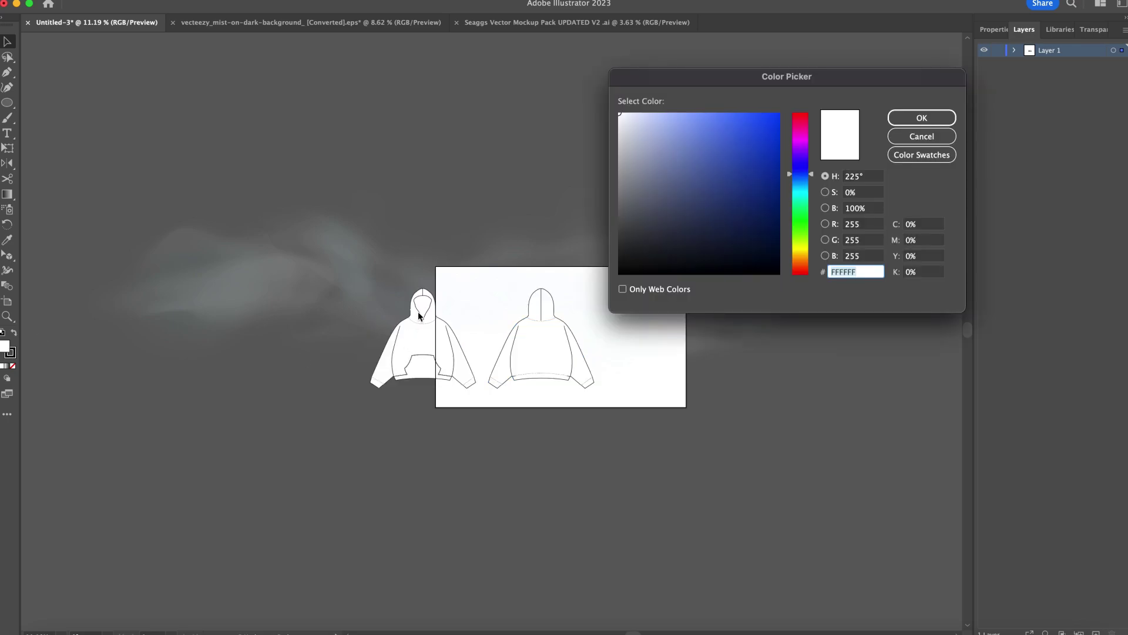
{"action": "left_click", "coordinate": [946, 135]}
{"action": "scroll", "coordinate": [486, 335], "scroll_direction": "up", "scroll_amount": 5}
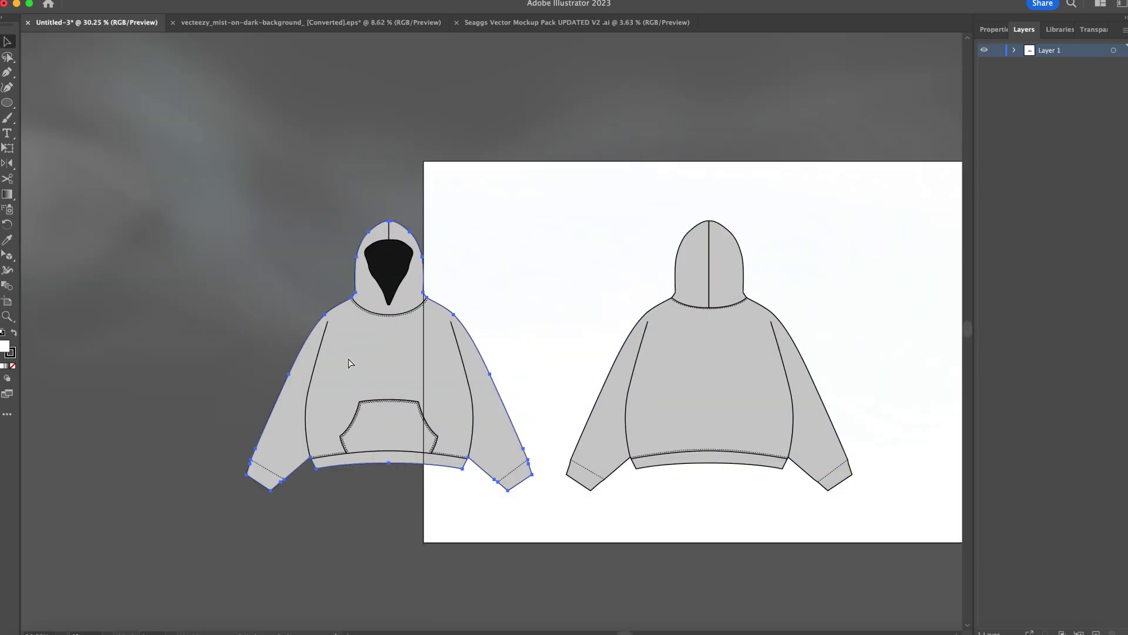
Change the fill color of the front and back hoodie bodies to dark grey 282828
{"action": "double_click", "coordinate": [4, 348]}
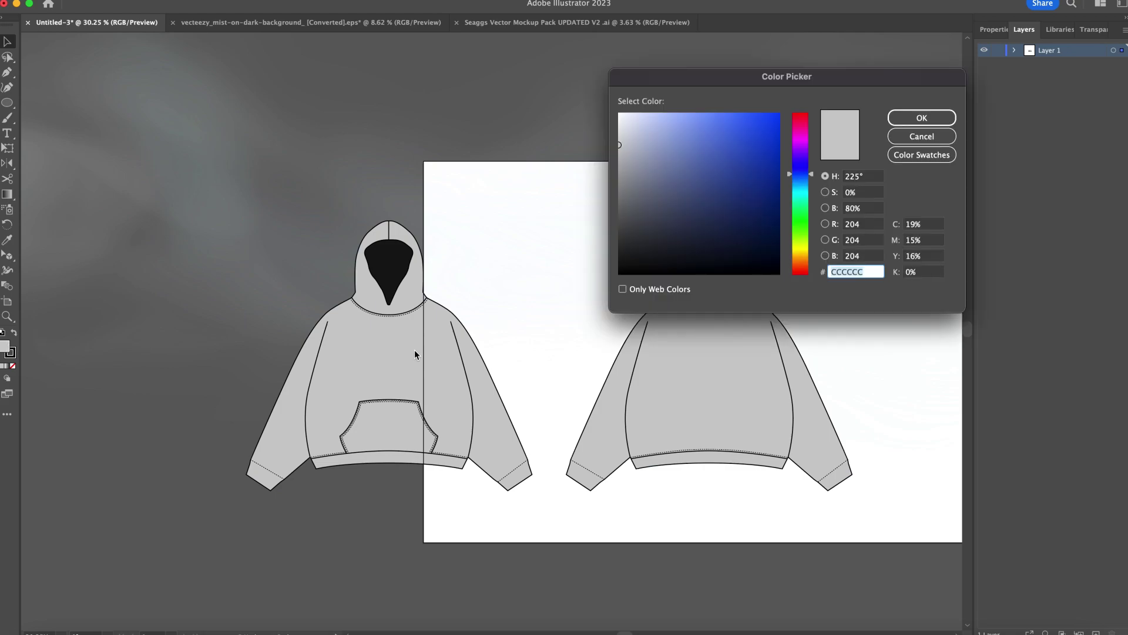
{"action": "left_click_drag", "start_coordinate": [615, 266], "coordinate": [613, 250]}
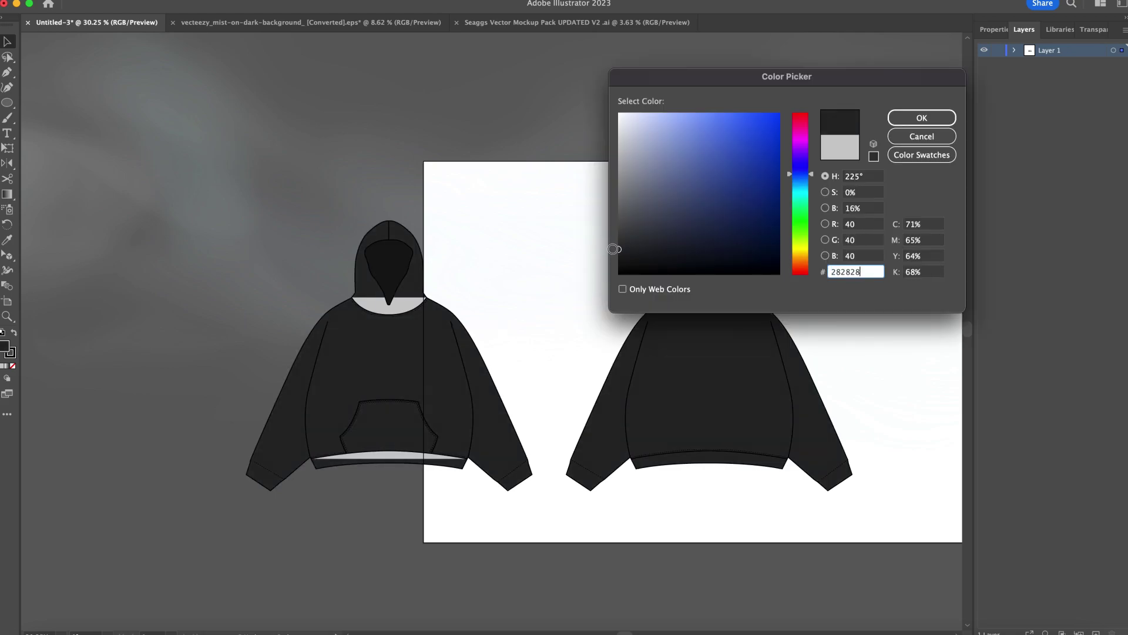
{"action": "left_click", "coordinate": [917, 121]}
Delete the leftover light grey shapes at both hoodies' necklines and at the front hoodie's hem
{"action": "key", "text": "z"}
{"action": "left_click_drag", "start_coordinate": [652, 298], "coordinate": [701, 282]}
{"action": "scroll", "coordinate": [702, 282], "scroll_direction": "up", "scroll_amount": 3}
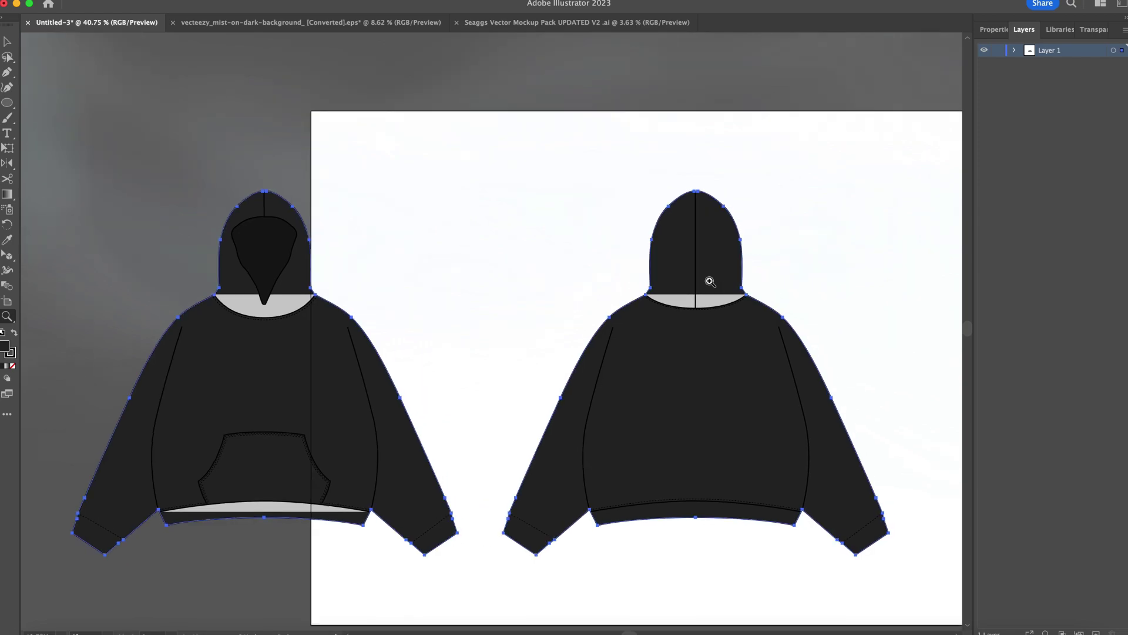
{"action": "key", "text": "v"}
{"action": "key", "text": "shift+super+a"}
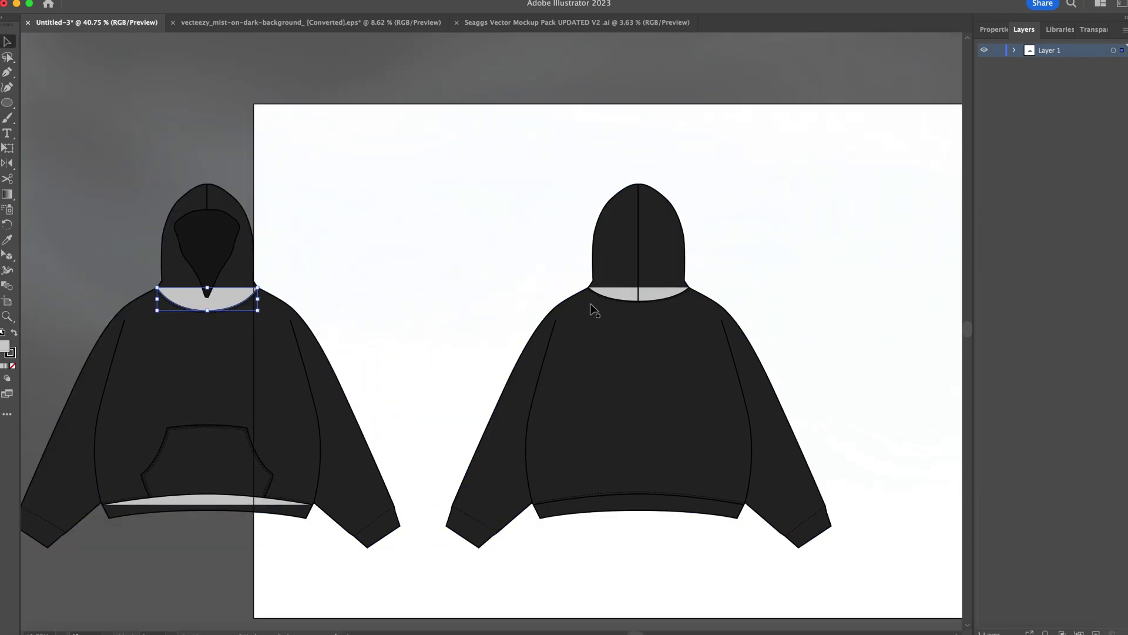
{"action": "left_click", "coordinate": [668, 295]}
{"action": "key", "text": "a"}
{"action": "left_click", "coordinate": [285, 504], "text": "shift"}
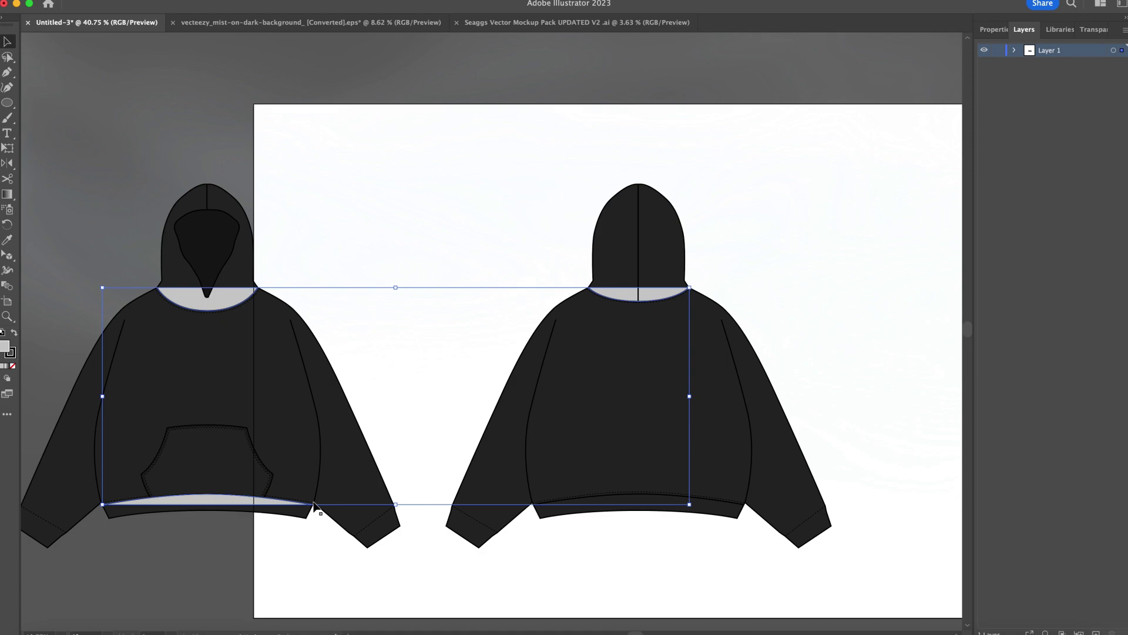
{"action": "key", "text": "BackSpace"}
{"action": "key", "text": "BackSpace"}
Move the smoke group and both hoodies off the artboard into the empty canvas below it
{"action": "scroll", "coordinate": [477, 373], "scroll_direction": "down", "scroll_amount": 5}
{"action": "left_click", "coordinate": [196, 257]}
{"action": "left_click_drag", "start_coordinate": [368, 97], "coordinate": [373, 137]}
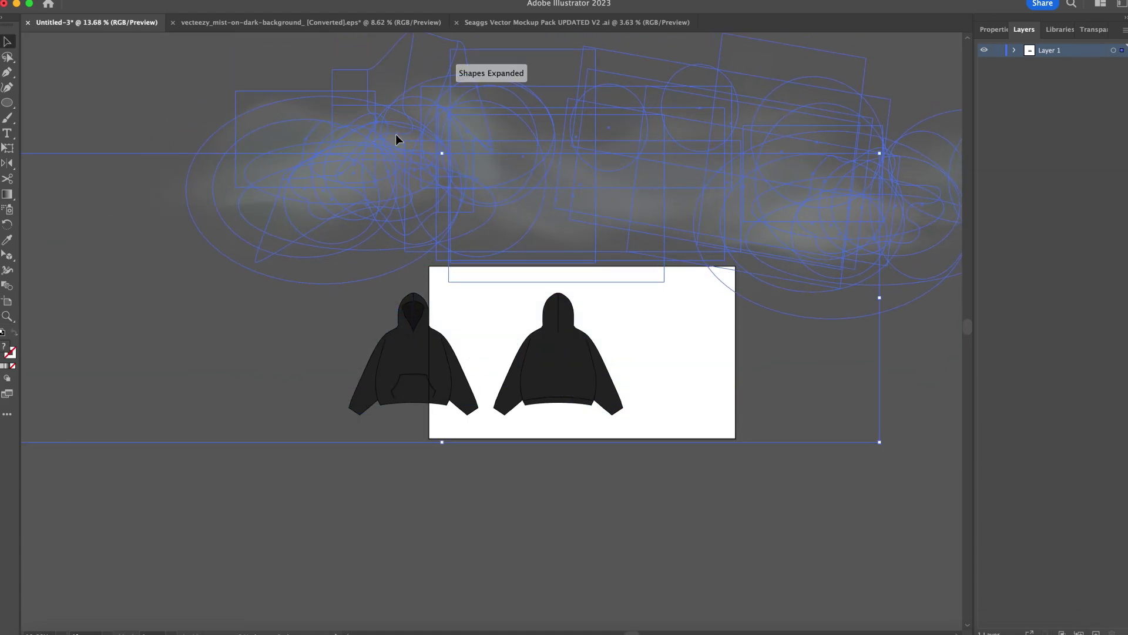
{"action": "scroll", "coordinate": [632, 330], "scroll_direction": "down", "scroll_amount": 1}
{"action": "left_click", "coordinate": [563, 331]}
{"action": "left_click_drag", "start_coordinate": [562, 334], "coordinate": [653, 519]}
{"action": "scroll", "coordinate": [654, 516], "scroll_direction": "down", "scroll_amount": 10}
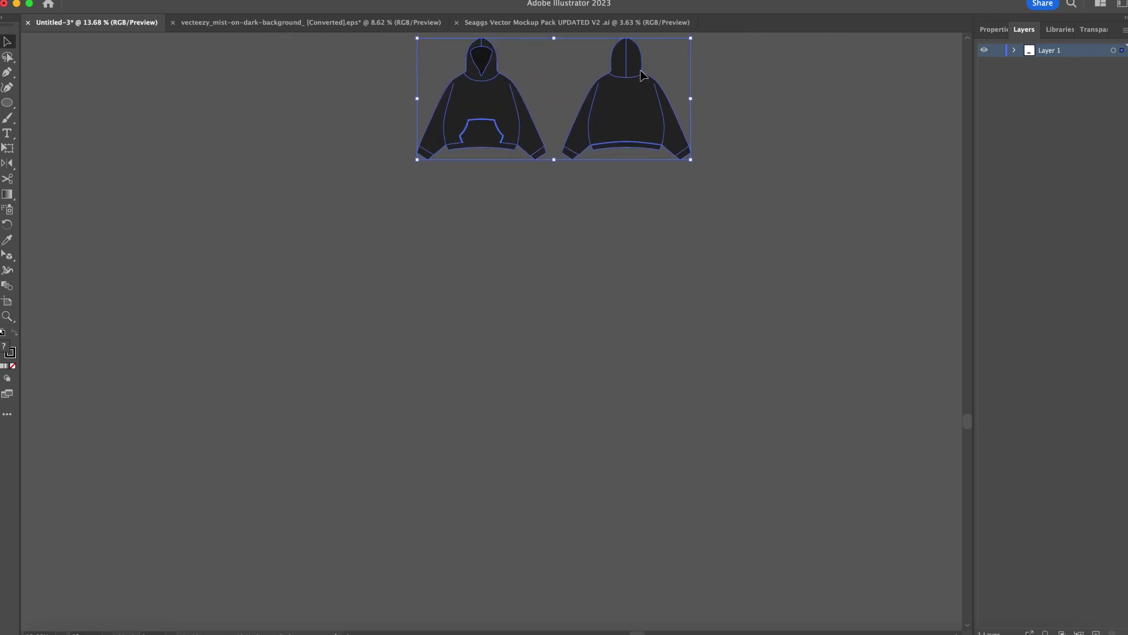
{"action": "scroll", "coordinate": [642, 93], "scroll_direction": "up", "scroll_amount": 6}
{"action": "scroll", "coordinate": [670, 319], "scroll_direction": "down", "scroll_amount": 4}
{"action": "left_click_drag", "start_coordinate": [685, 73], "coordinate": [627, 359]}
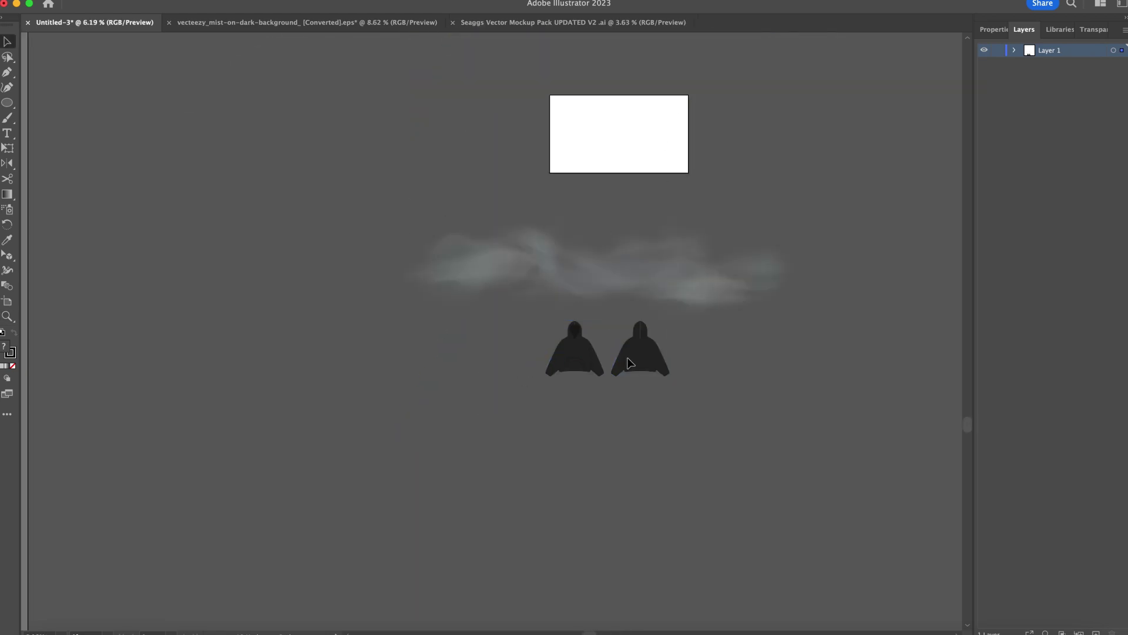
Arrange the smoke group in front of the two hoodies
{"action": "scroll", "coordinate": [628, 357], "scroll_direction": "right", "scroll_amount": 3}
{"action": "left_click_drag", "start_coordinate": [524, 316], "coordinate": [693, 320]}
{"action": "left_click", "coordinate": [271, 270]}
{"action": "left_click", "coordinate": [248, 289]}
{"action": "right_click", "coordinate": [248, 288]}
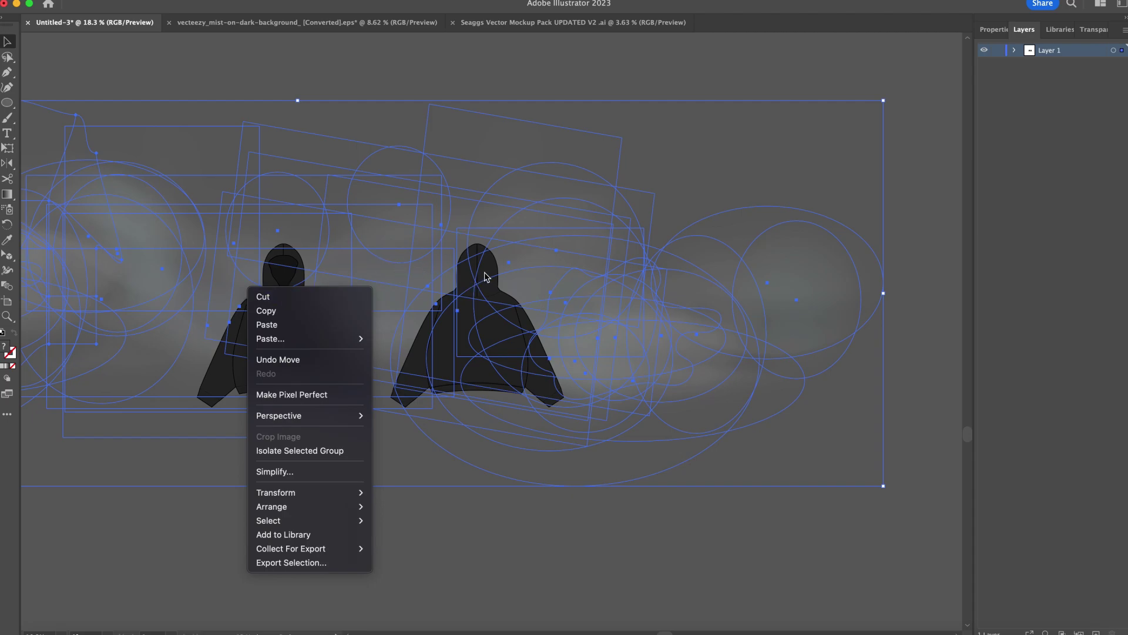
{"action": "mouse_move", "coordinate": [353, 507]}
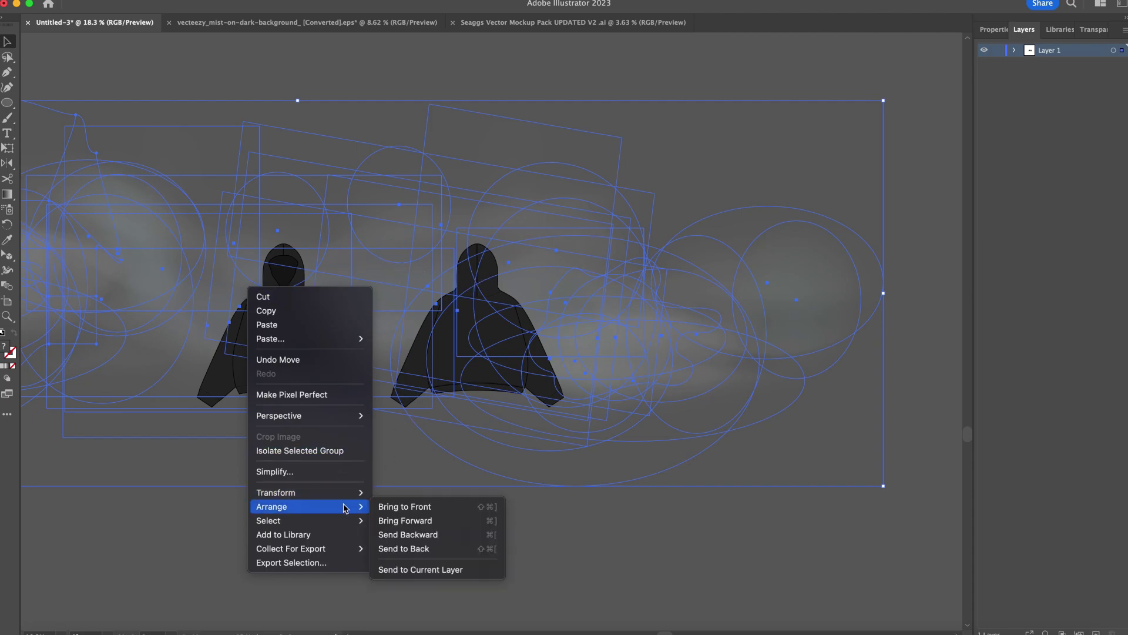
{"action": "left_click", "coordinate": [406, 505]}
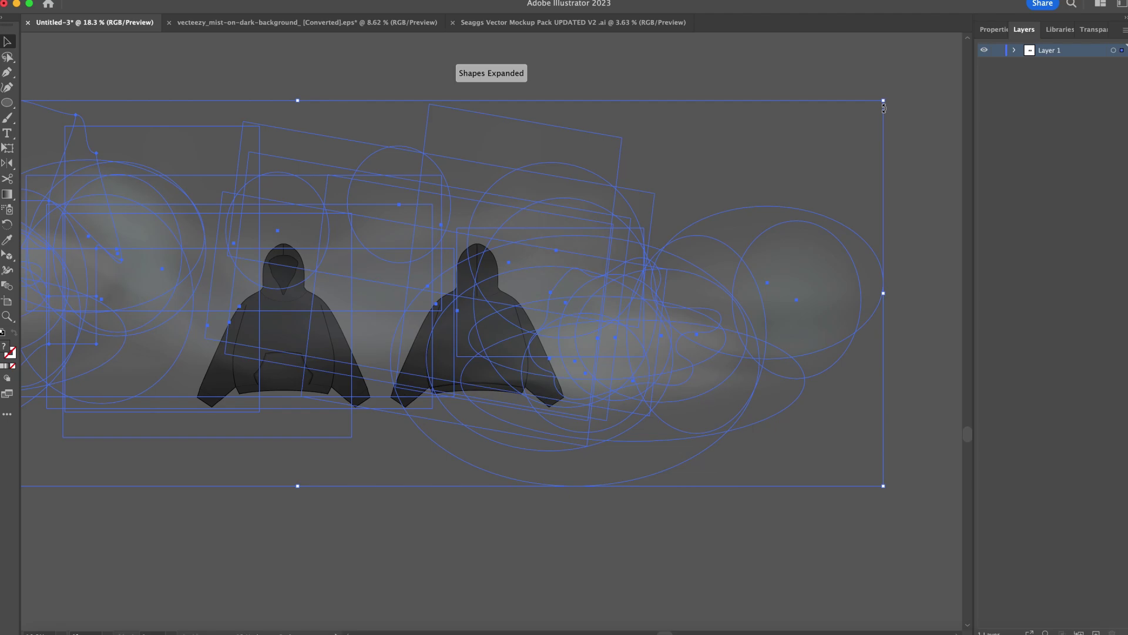
Scale the smoke group down over the hoodies and stretch it vertically across the front hoodie
{"action": "left_click_drag", "start_coordinate": [884, 108], "coordinate": [535, 230]}
{"action": "key", "text": "super+space"}
{"action": "left_click_drag", "start_coordinate": [408, 292], "coordinate": [690, 303]}
{"action": "scroll", "coordinate": [750, 413], "scroll_direction": "right", "scroll_amount": 3}
{"action": "key", "text": "super+space"}
{"action": "left_click_drag", "start_coordinate": [750, 414], "coordinate": [425, 453]}
{"action": "scroll", "coordinate": [619, 360], "scroll_direction": "left", "scroll_amount": 5}
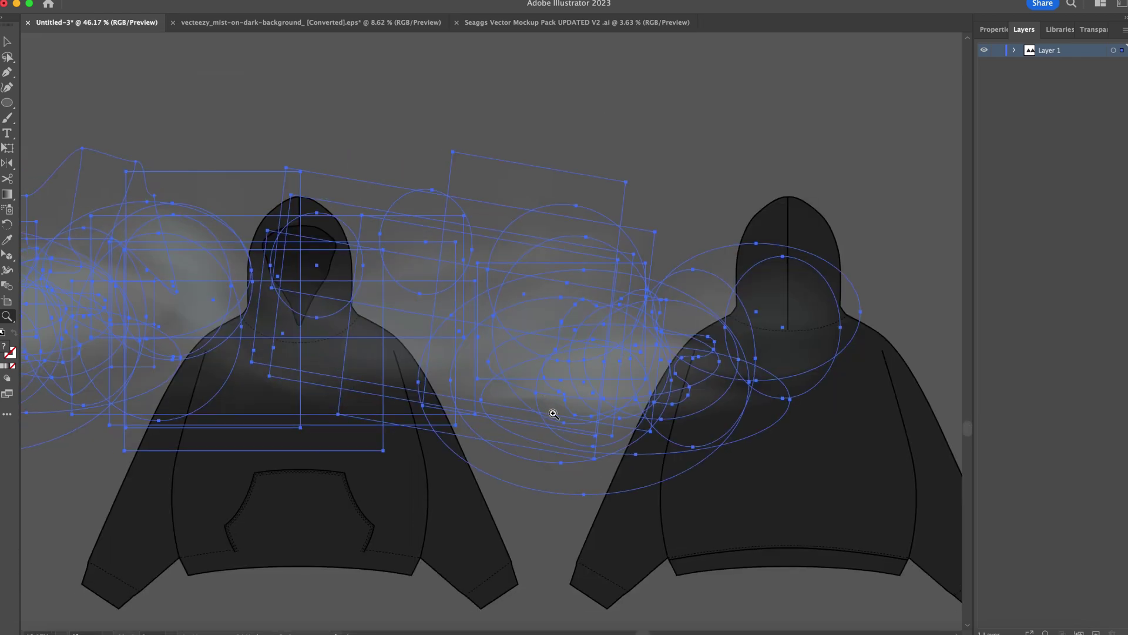
{"action": "left_click_drag", "start_coordinate": [558, 413], "coordinate": [464, 425]}
{"action": "scroll", "coordinate": [463, 426], "scroll_direction": "right", "scroll_amount": 1}
{"action": "key", "text": "v"}
{"action": "left_click_drag", "start_coordinate": [502, 367], "coordinate": [537, 387]}
{"action": "left_click", "coordinate": [528, 379]}
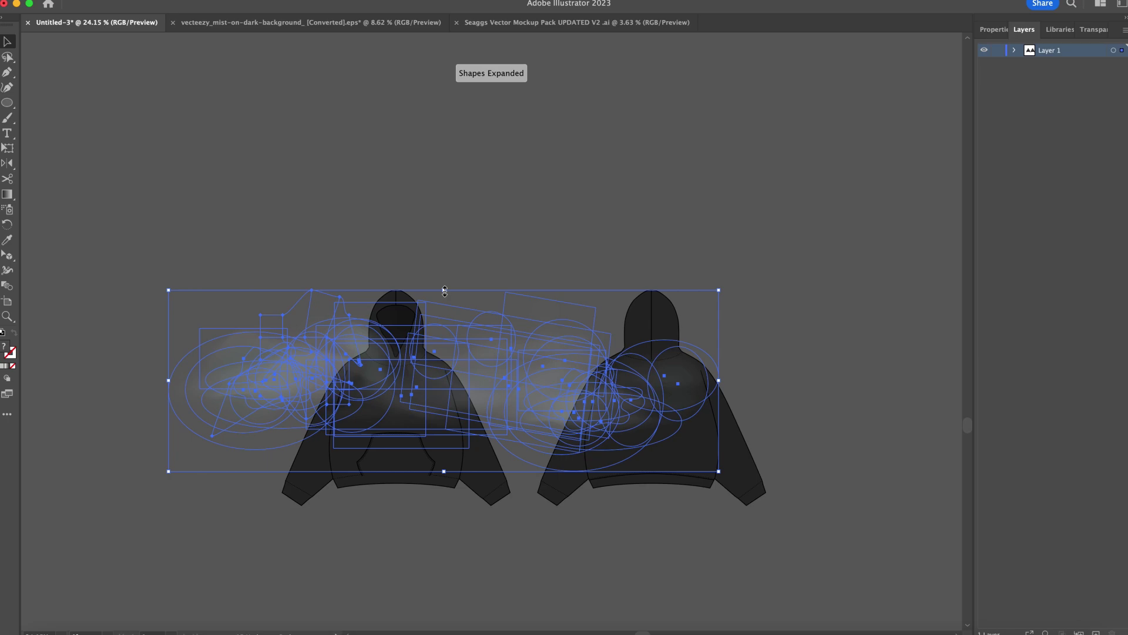
{"action": "left_click_drag", "start_coordinate": [445, 290], "coordinate": [441, 118]}
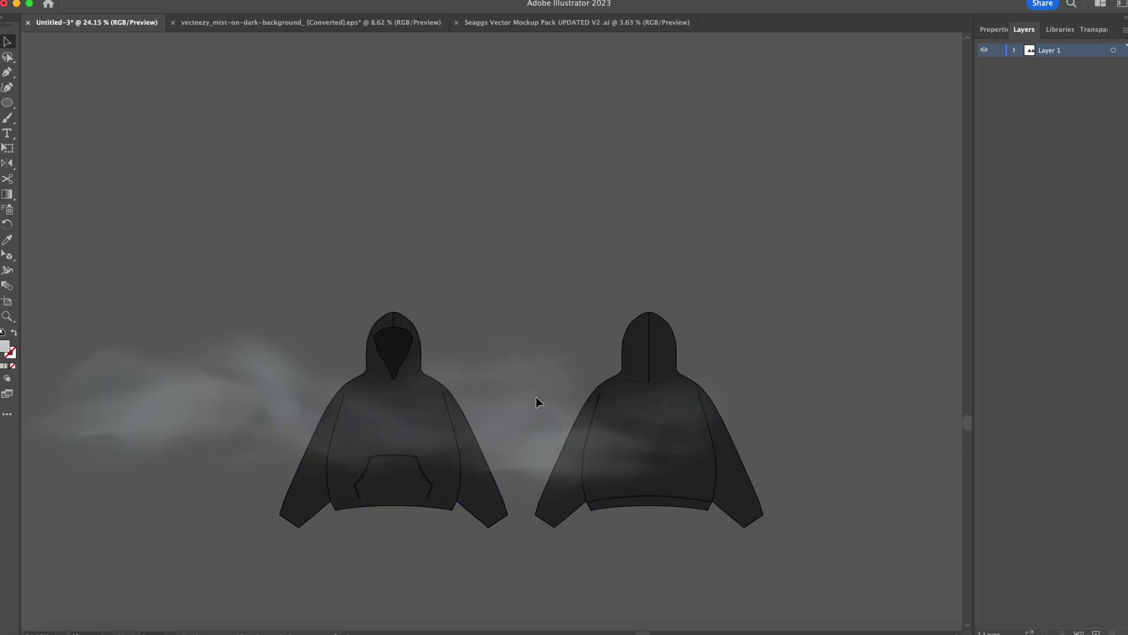
Set the opacity of the smoke group to 40% and deselect it
{"action": "left_click", "coordinate": [533, 397]}
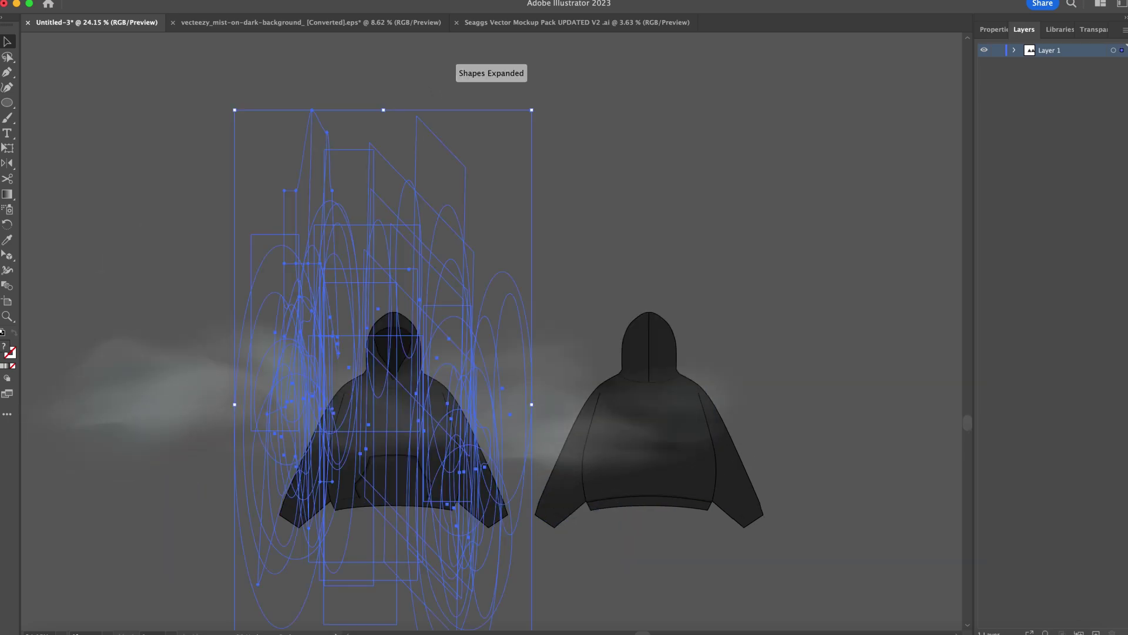
{"action": "left_click", "coordinate": [1097, 29]}
{"action": "left_click", "coordinate": [1090, 51]}
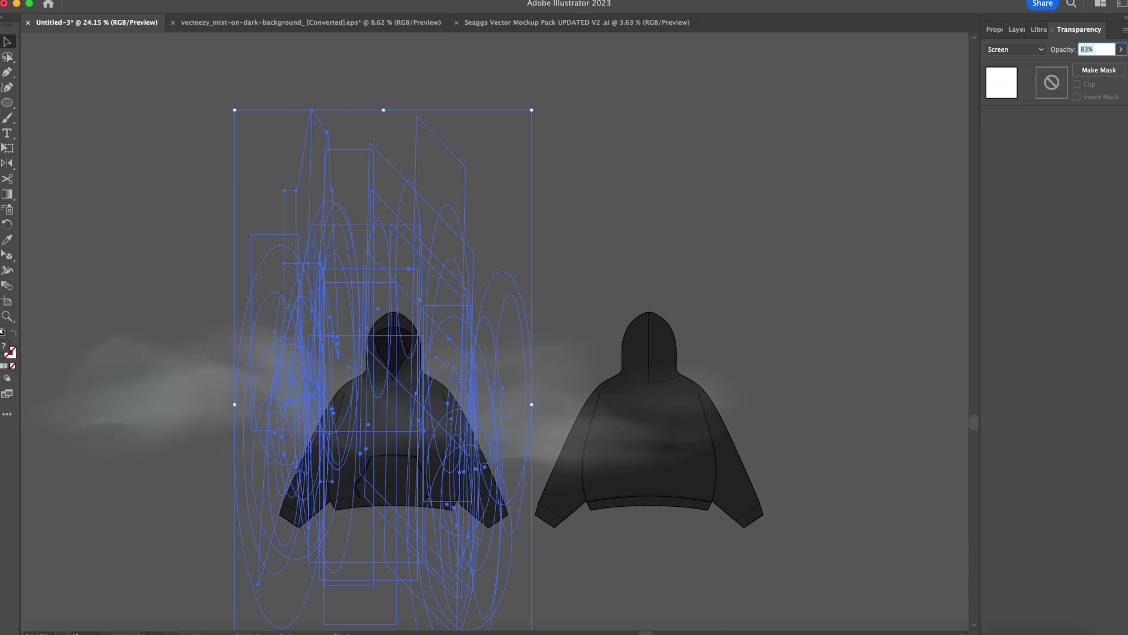
{"action": "type", "text": "40\\"}
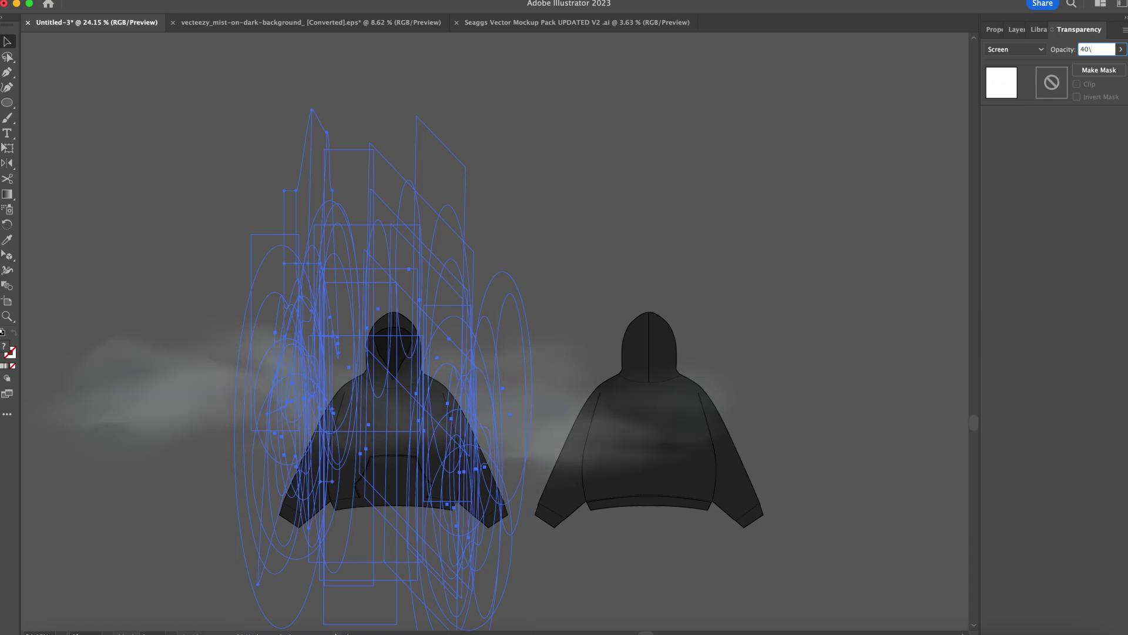
{"action": "key", "text": "Escape"}
{"action": "left_click", "coordinate": [1100, 51]}
{"action": "type", "text": "40"}
{"action": "key", "text": "Return"}
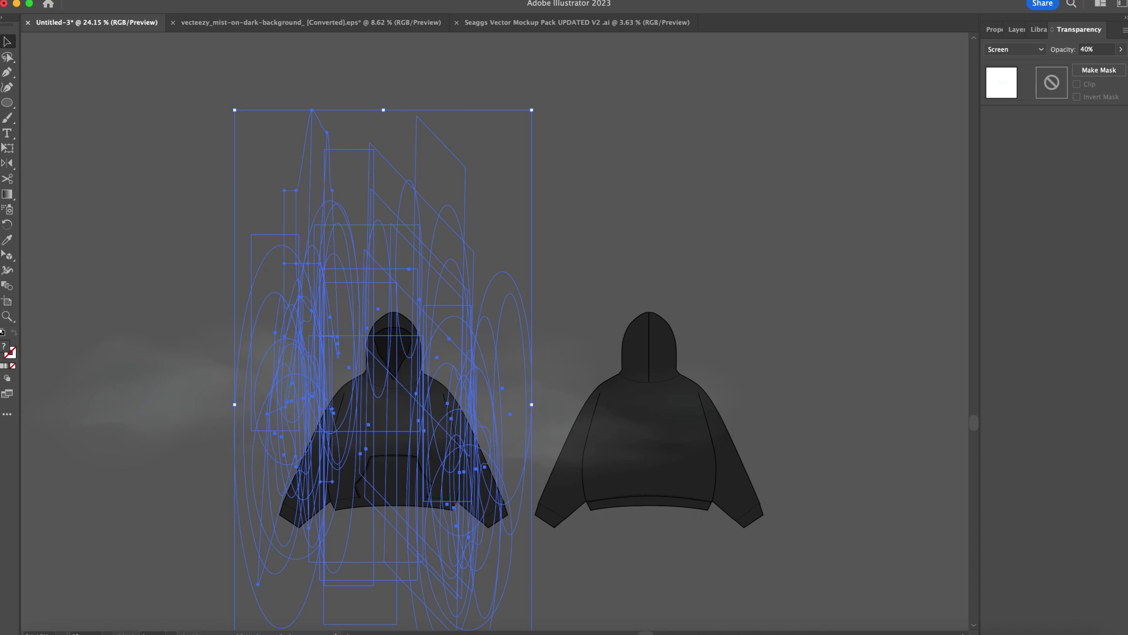
{"action": "left_click", "coordinate": [632, 61]}
Duplicate the smoke group and offset the copies vertically so they cover the whole front hoodie
{"action": "scroll", "coordinate": [454, 295], "scroll_direction": "down", "scroll_amount": 3}
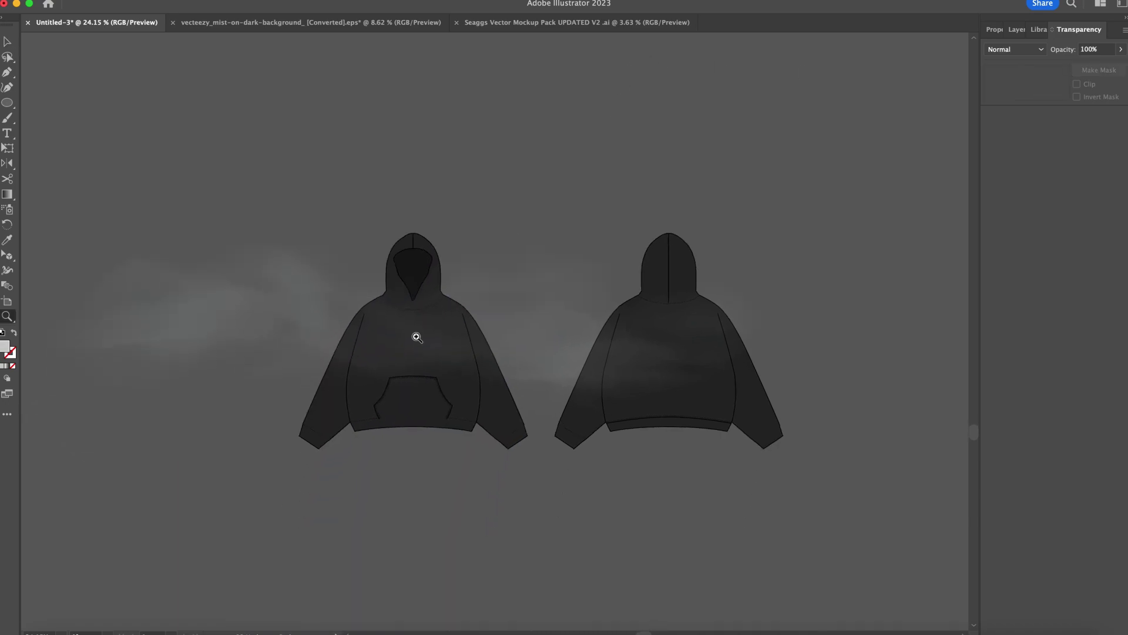
{"action": "left_click_drag", "start_coordinate": [415, 336], "coordinate": [566, 287]}
{"action": "left_click", "coordinate": [590, 558]}
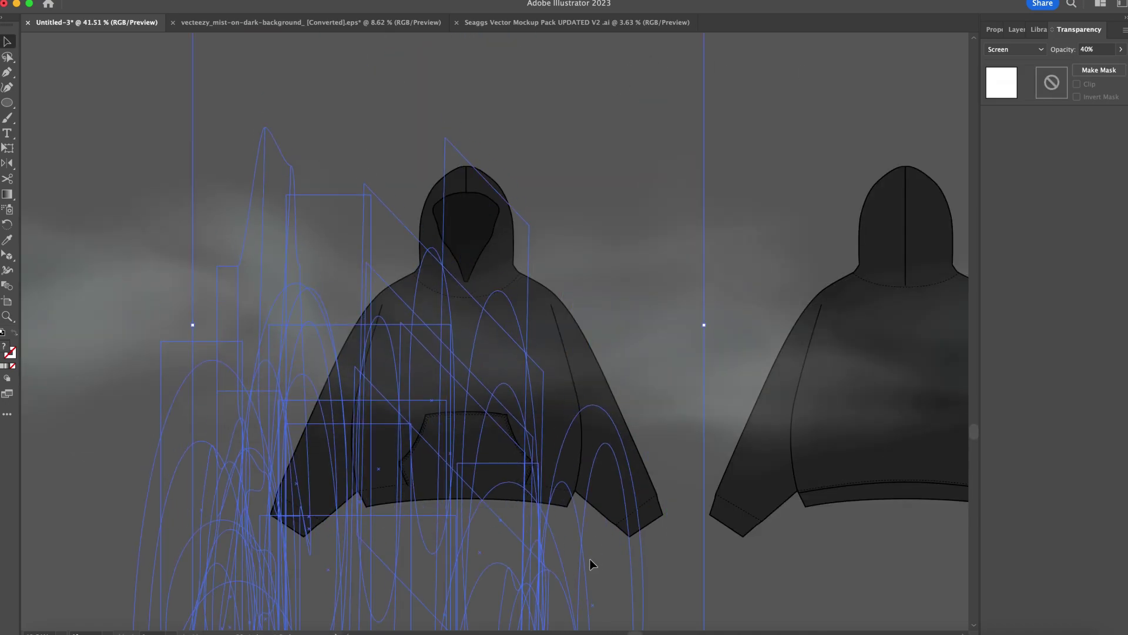
{"action": "key", "text": "z"}
{"action": "scroll", "coordinate": [690, 429], "scroll_direction": "down", "scroll_amount": 3}
{"action": "key", "text": "v"}
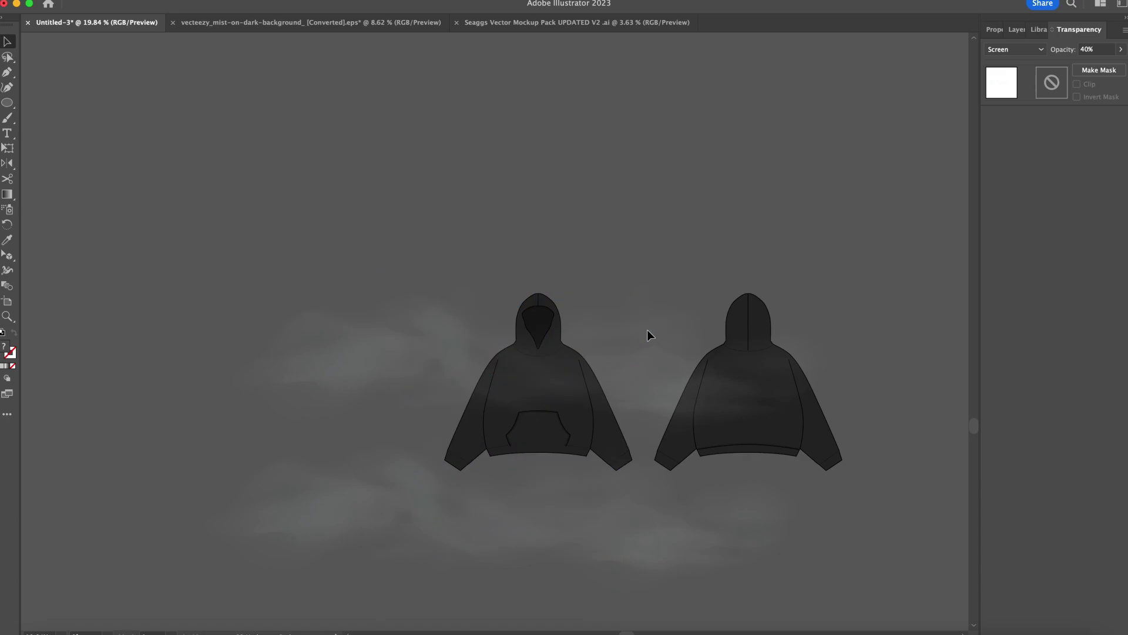
{"action": "left_click_drag", "start_coordinate": [648, 328], "coordinate": [647, 324]}
{"action": "left_click", "coordinate": [703, 194]}
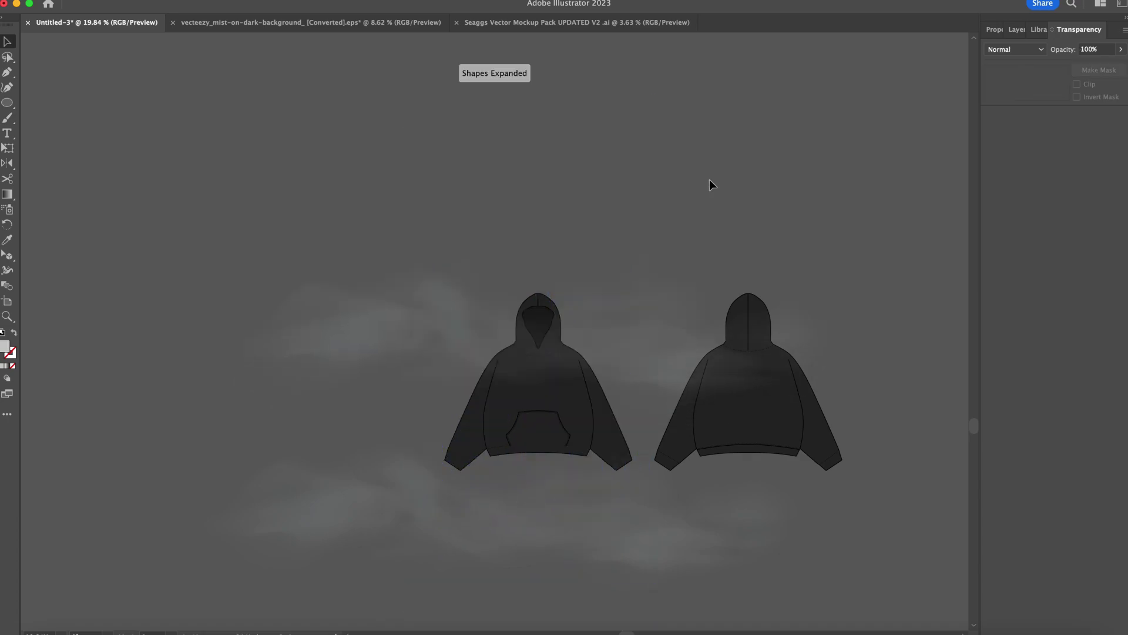
{"action": "left_click", "coordinate": [631, 483]}
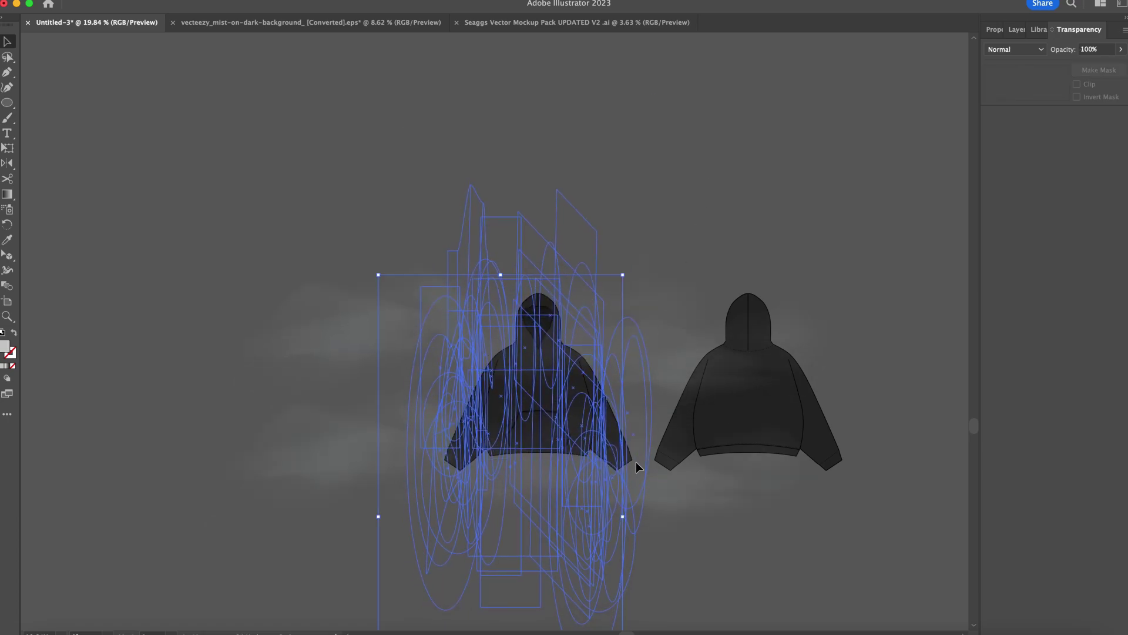
{"action": "left_click", "coordinate": [664, 513]}
Trace a closed Pen path around the full outline of the front hoodie
{"action": "key", "text": "z"}
{"action": "left_click", "coordinate": [582, 446]}
{"action": "scroll", "coordinate": [500, 423], "scroll_direction": "up", "scroll_amount": 2}
{"action": "key", "text": "p"}
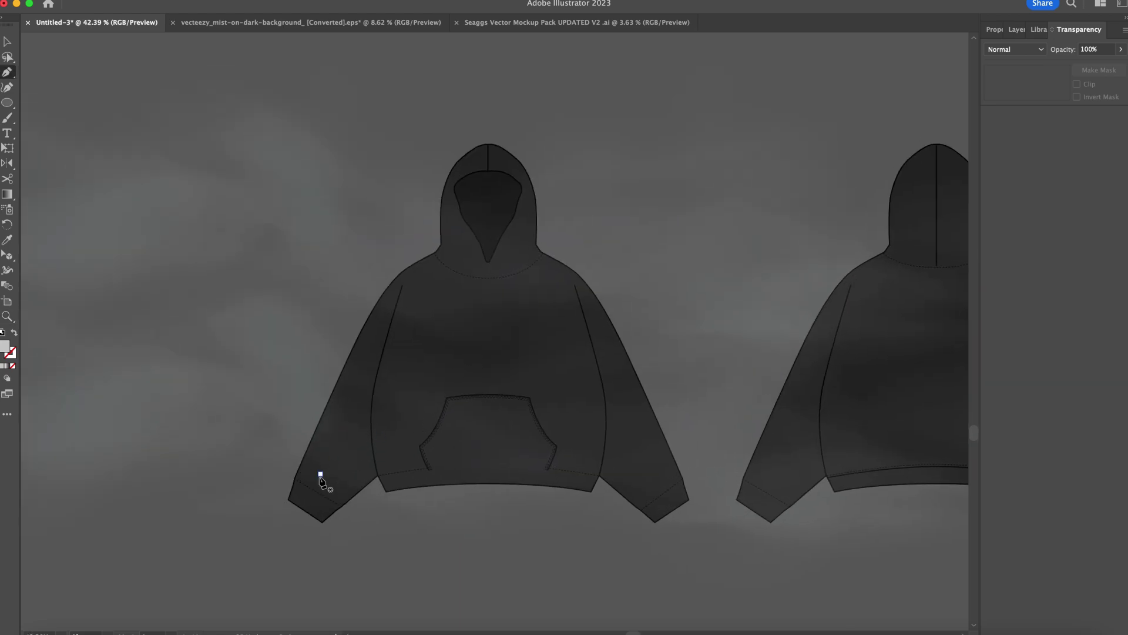
{"action": "left_click", "coordinate": [288, 500]}
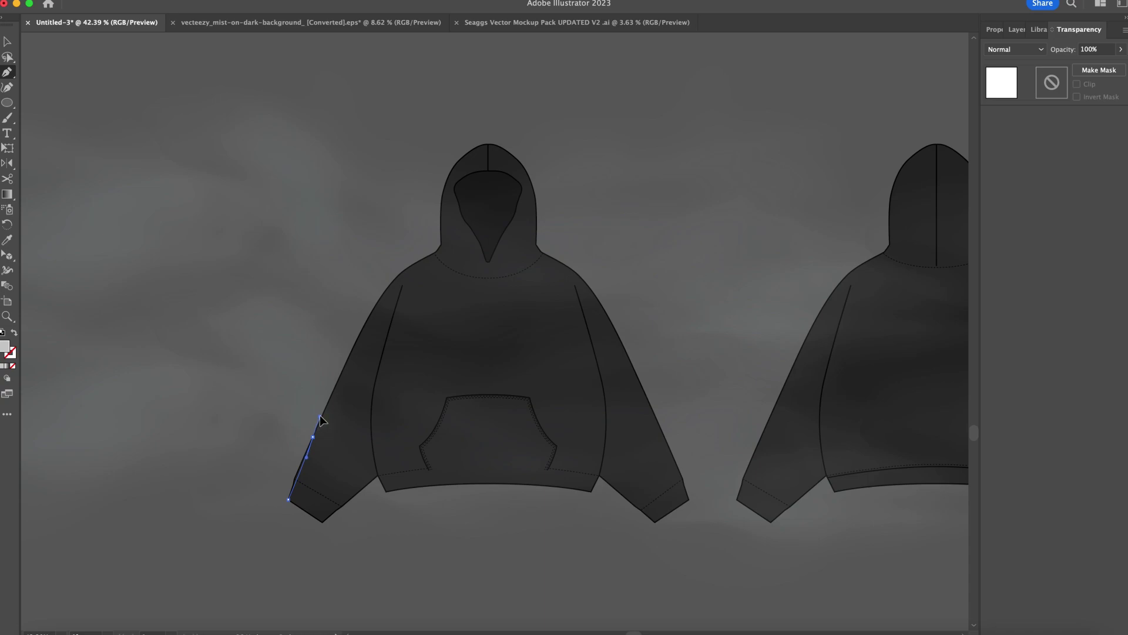
{"action": "left_click", "coordinate": [398, 275]}
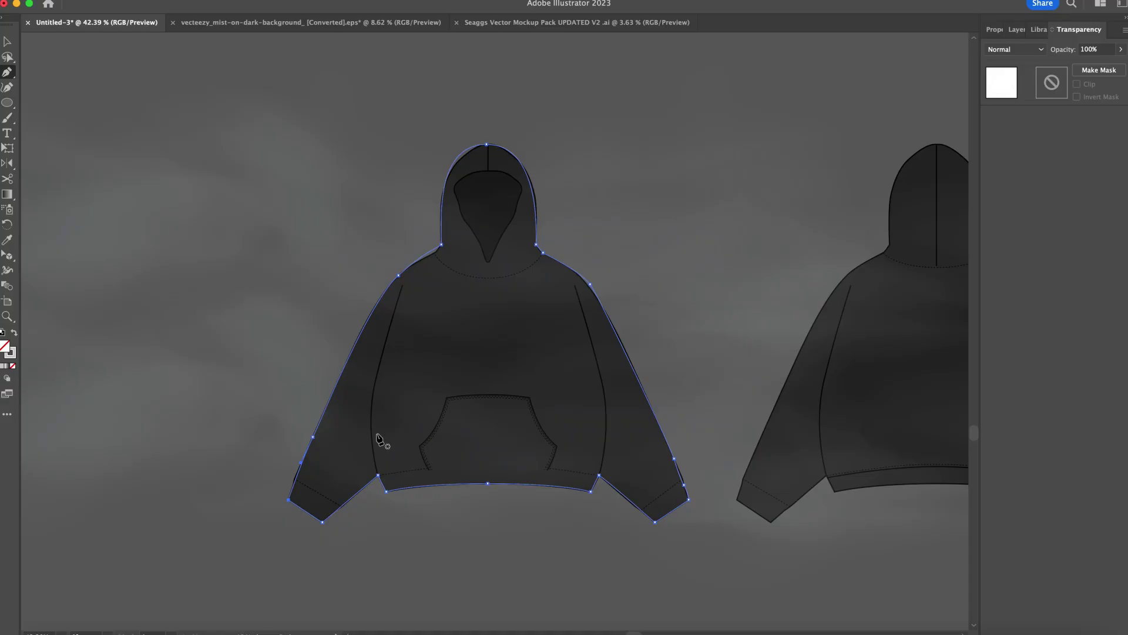
{"action": "key", "text": "v"}
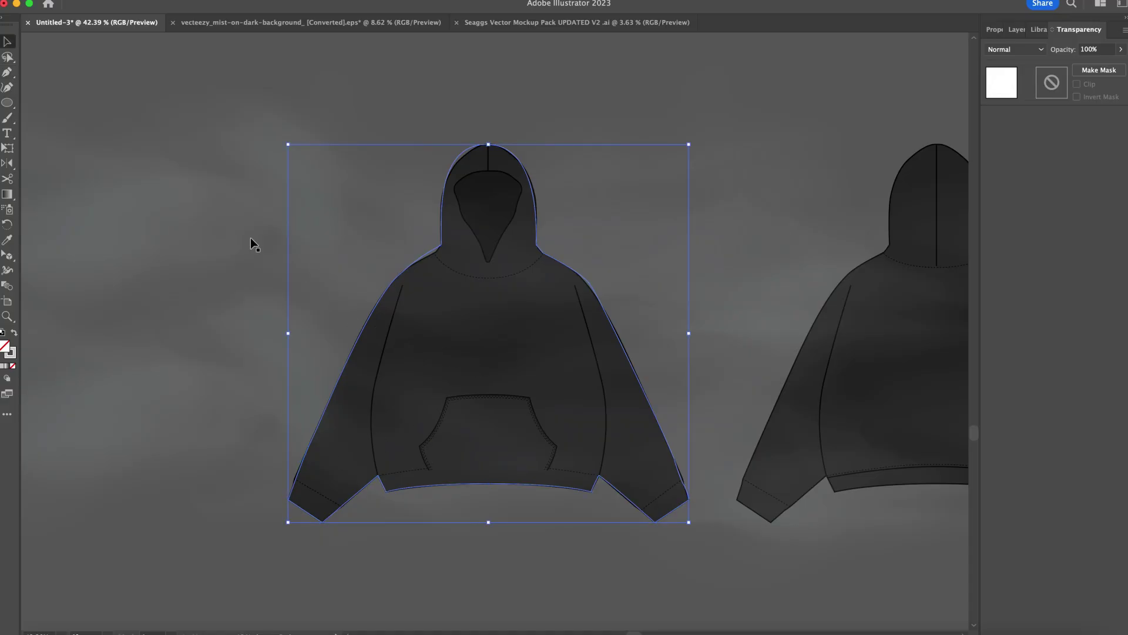
Clip the smoke groups to the traced front hoodie outline with a clipping mask and inspect the edges
{"action": "key", "text": "super+a"}
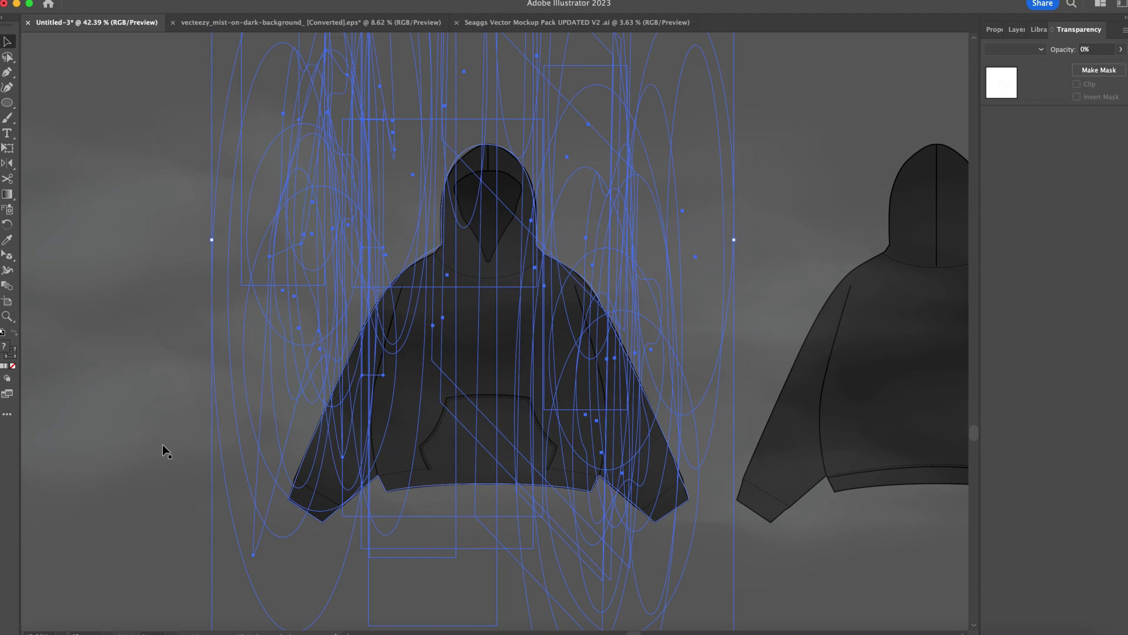
{"action": "key", "text": "z"}
{"action": "left_click_drag", "start_coordinate": [420, 369], "coordinate": [247, 390]}
{"action": "key", "text": "v"}
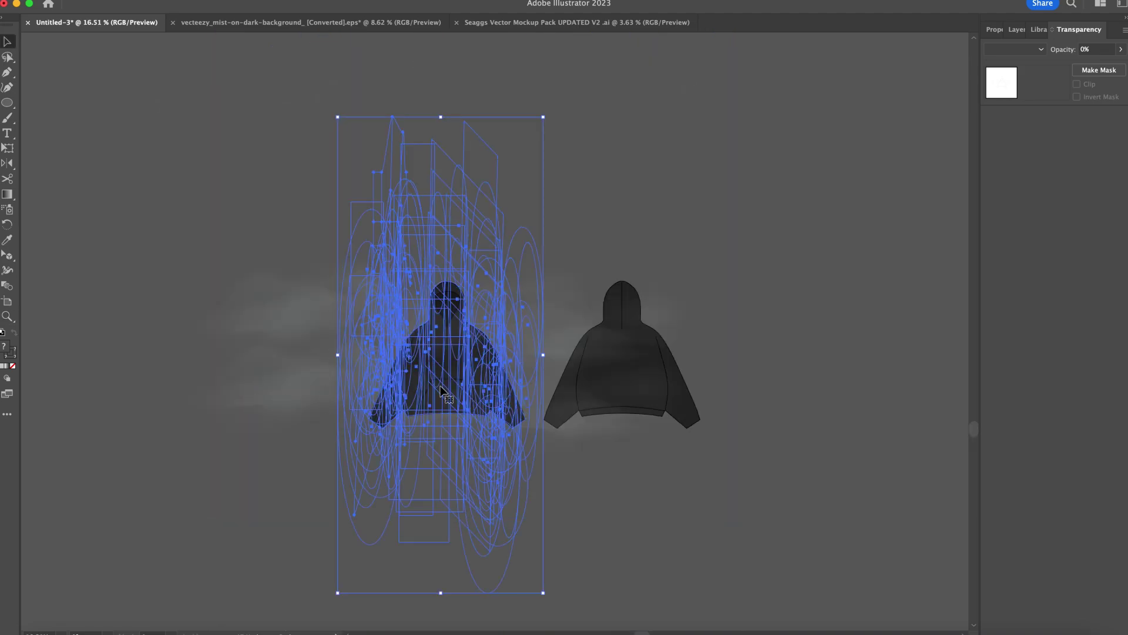
{"action": "right_click", "coordinate": [418, 379]}
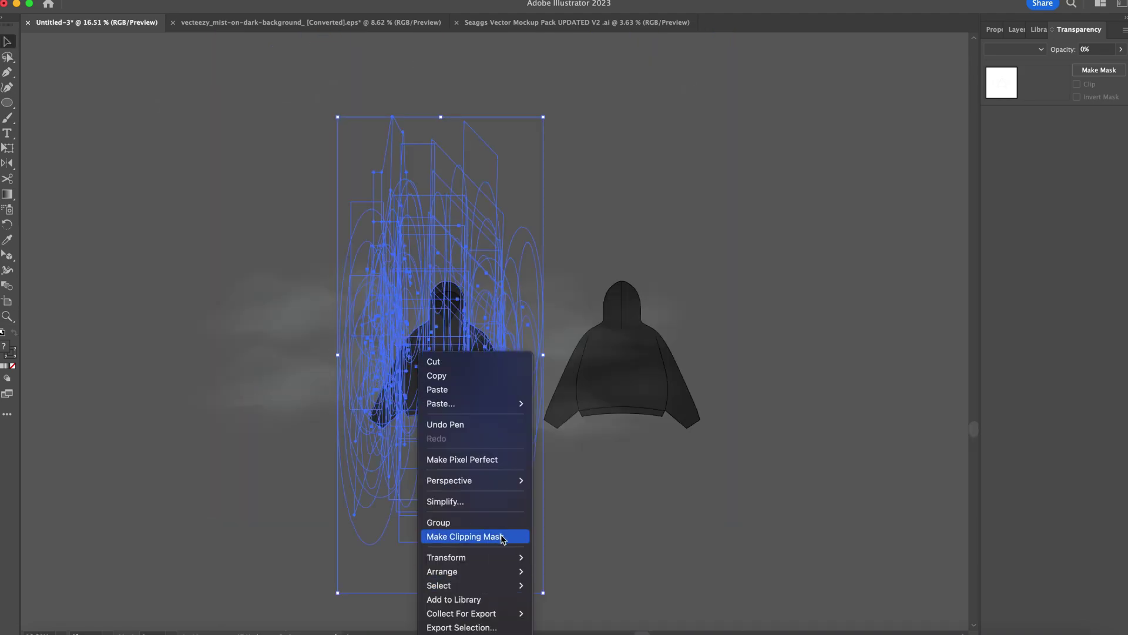
{"action": "left_click", "coordinate": [501, 538]}
{"action": "left_click", "coordinate": [525, 401]}
{"action": "key", "text": "z"}
{"action": "left_click_drag", "start_coordinate": [449, 356], "coordinate": [761, 387]}
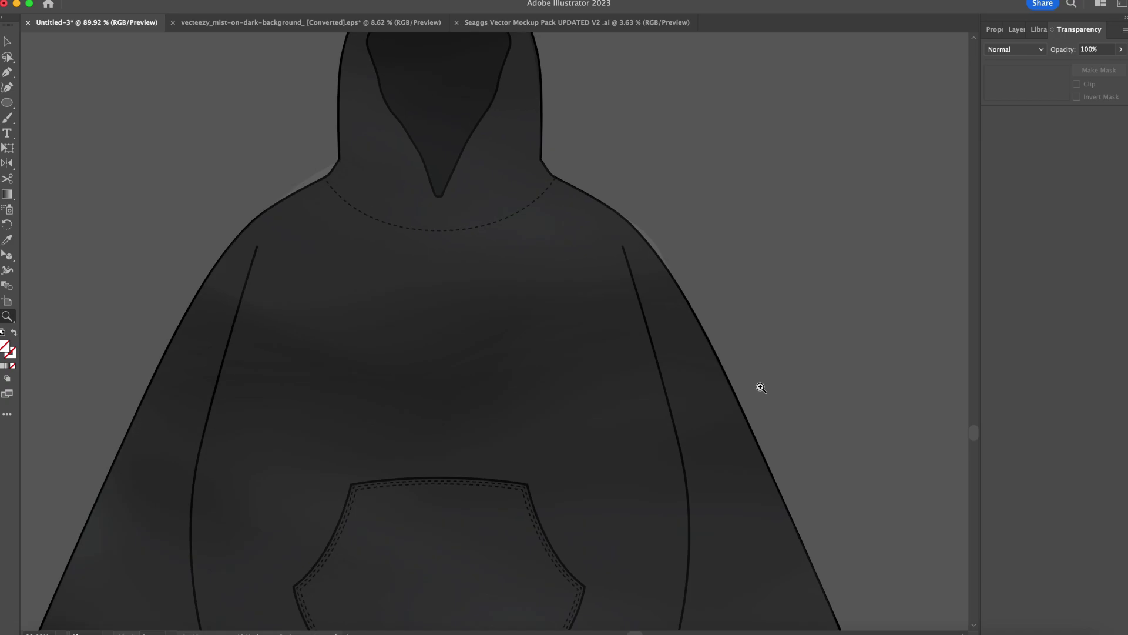
{"action": "key", "text": "super+0"}
Try moving the clipped smoke away from the front hoodie and undo the move
{"action": "key", "text": "v"}
{"action": "left_click", "coordinate": [403, 272]}
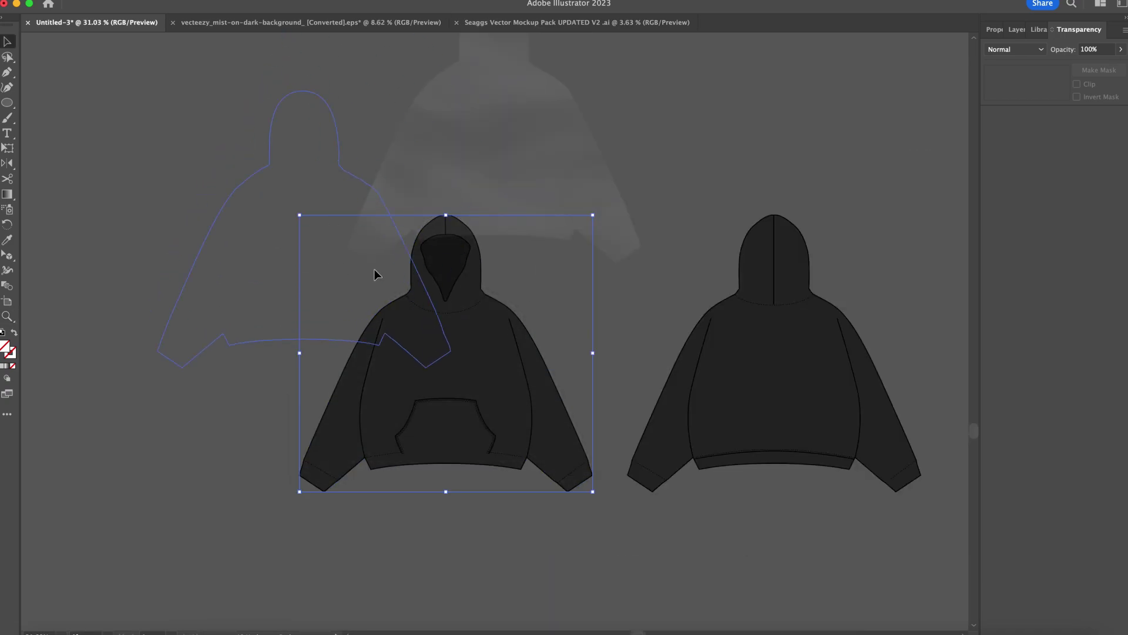
{"action": "left_click_drag", "start_coordinate": [403, 270], "coordinate": [410, 460]}
{"action": "key", "text": "super+z"}
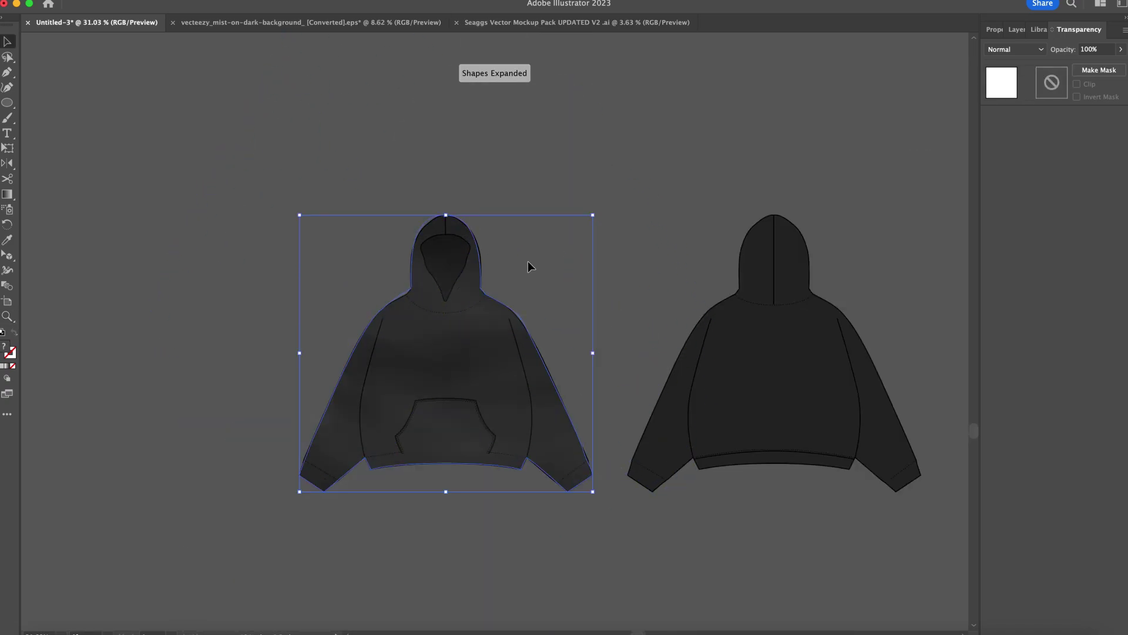
Try moving both hoodies together with the clipped smoke, undo the move and clear the selection
{"action": "key", "text": "super+a"}
{"action": "left_click", "coordinate": [507, 276]}
{"action": "key", "text": "super+a"}
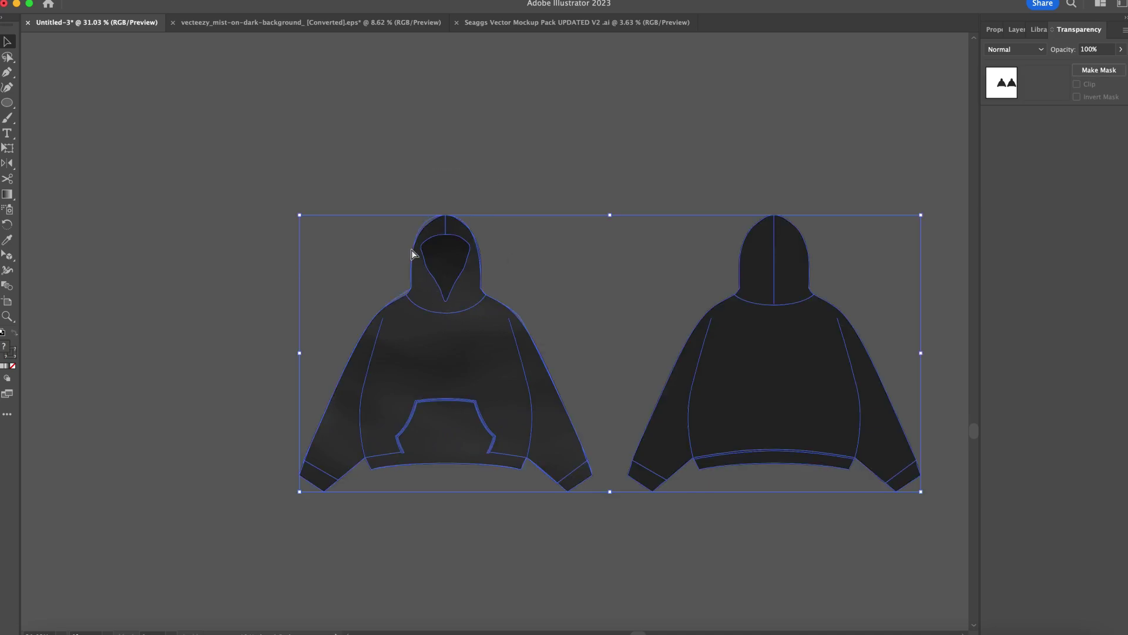
{"action": "left_click_drag", "start_coordinate": [443, 307], "coordinate": [320, 227]}
{"action": "key", "text": "super+z"}
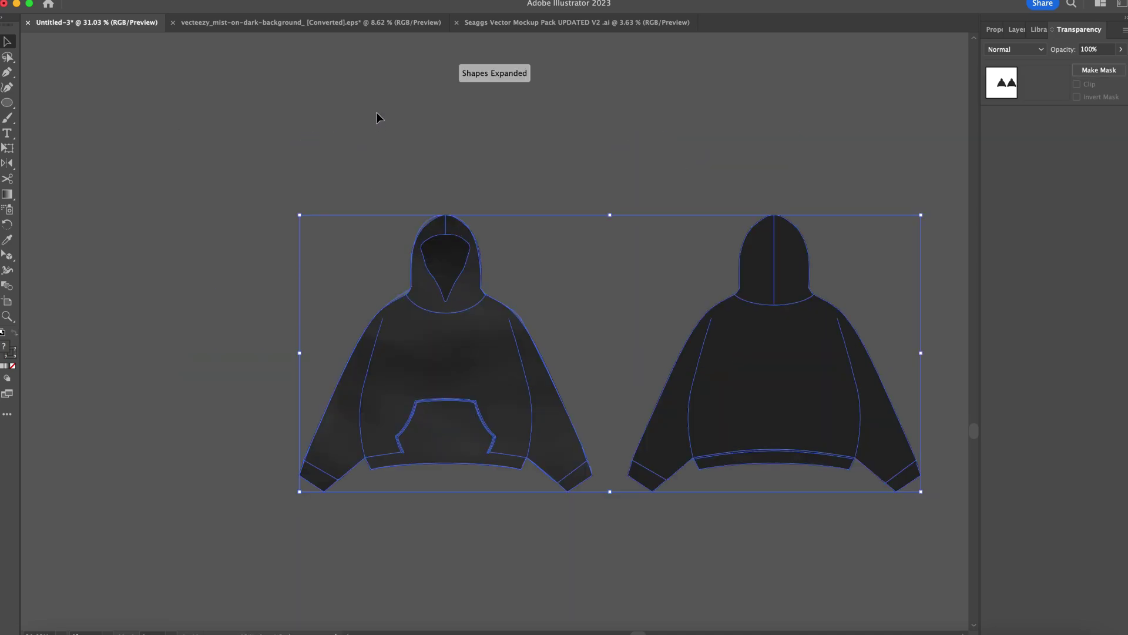
{"action": "left_click", "coordinate": [377, 114]}
{"action": "key", "text": "z"}
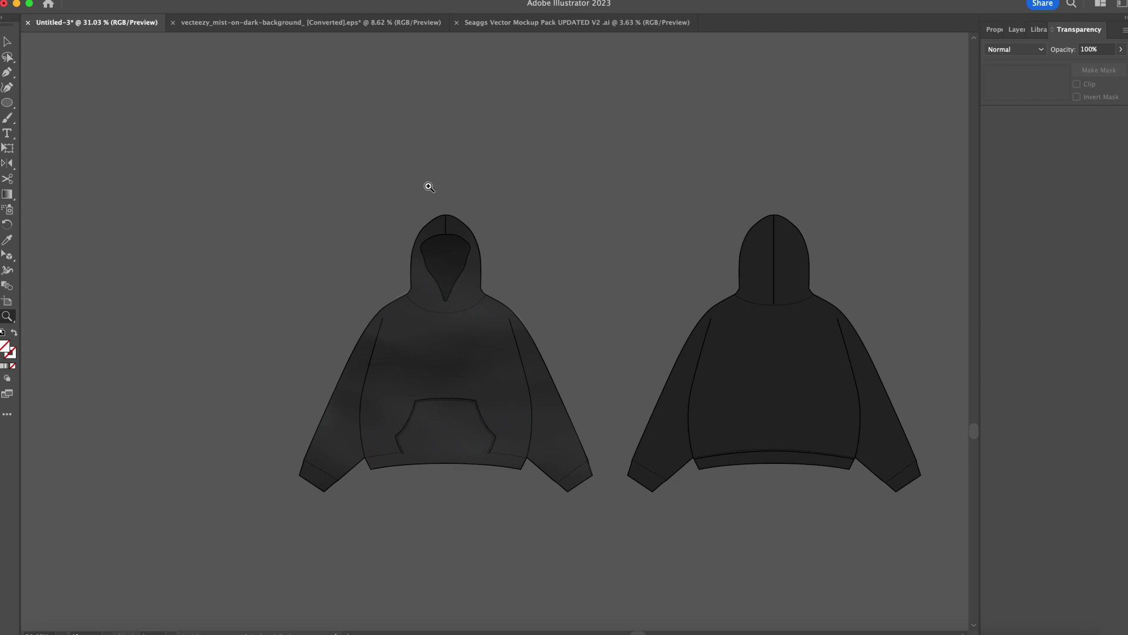